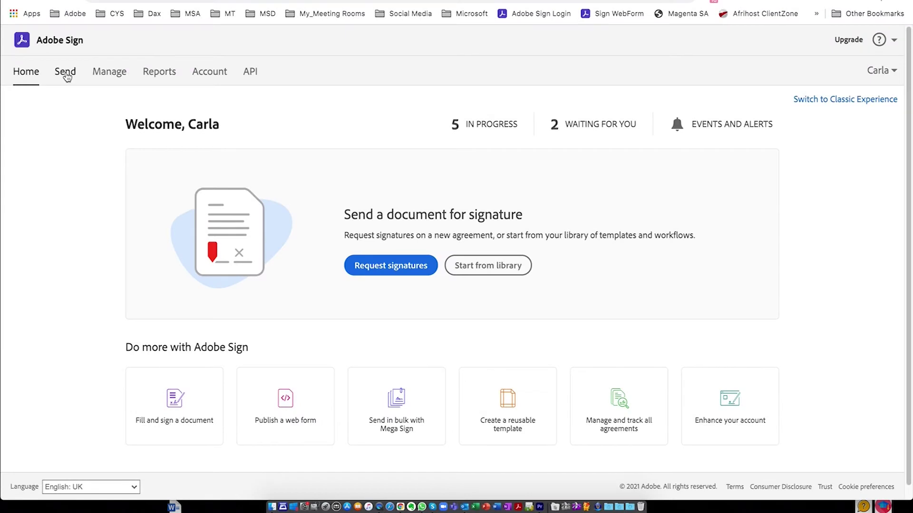
Step: Start a new agreement to send, try Complete in Any Order for the recipients, and set it back to Complete in Order
{"action": "left_click", "coordinate": [65, 72]}
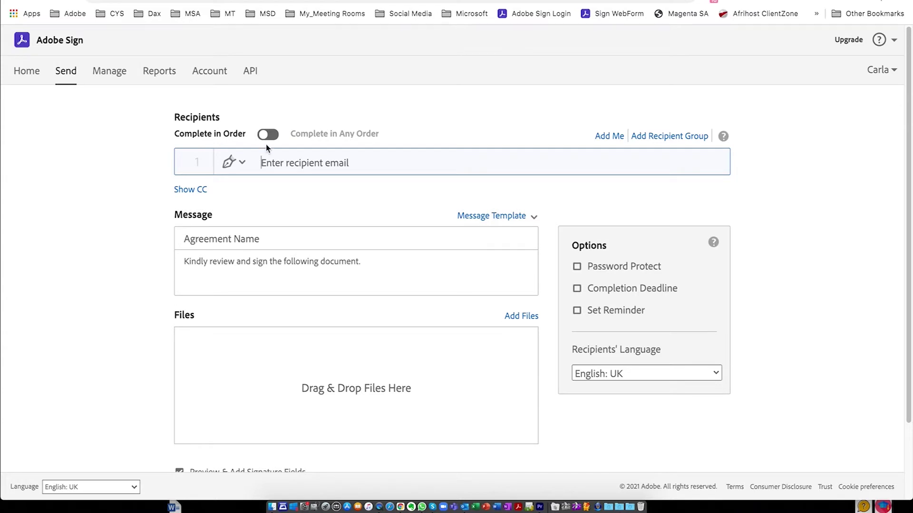
{"action": "left_click", "coordinate": [212, 138]}
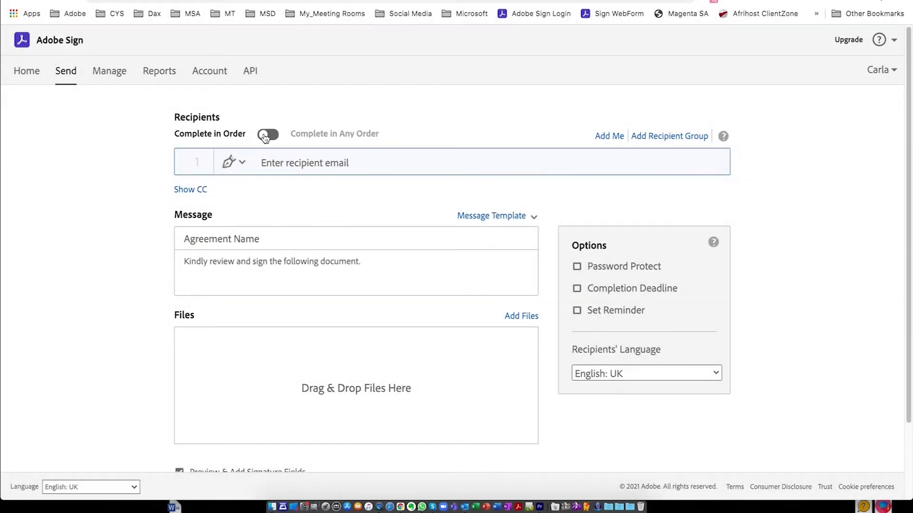
{"action": "left_click", "coordinate": [264, 137]}
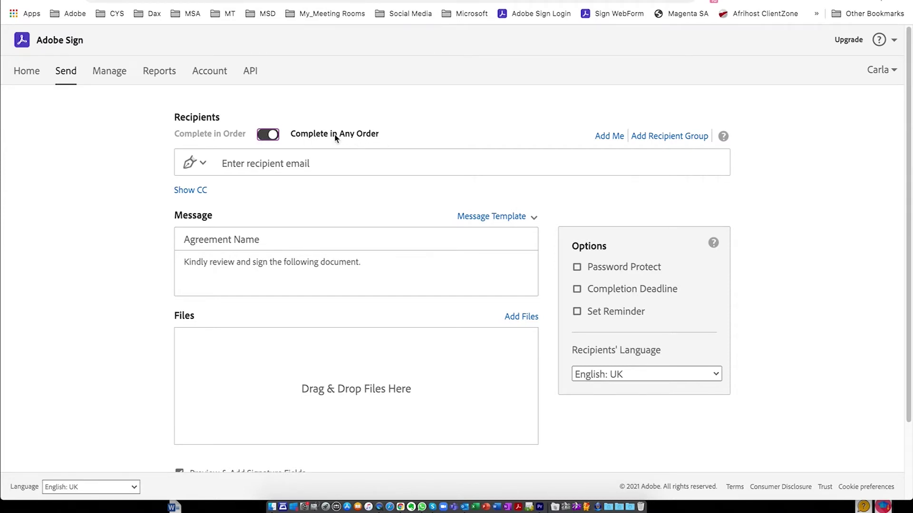
{"action": "left_click", "coordinate": [269, 136]}
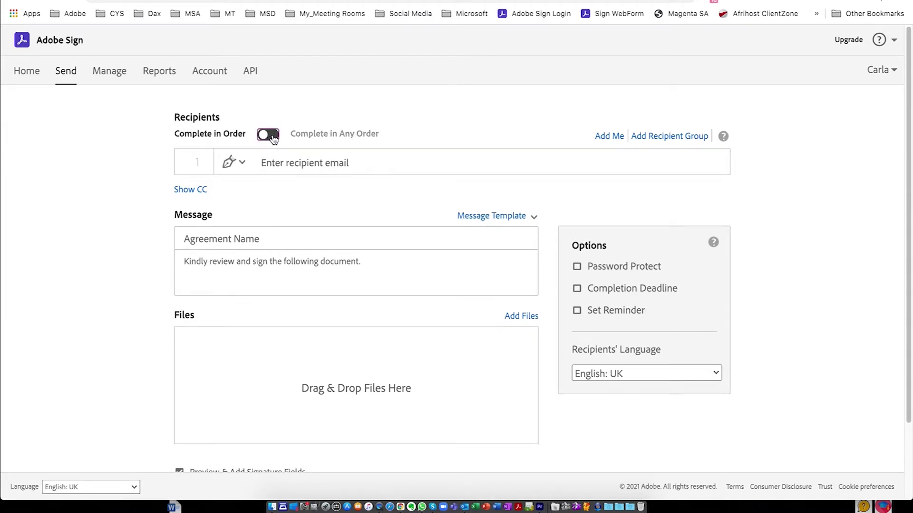
Step: Give the first recipient the Signer role and enter the training mailbox's email address
{"action": "left_click", "coordinate": [241, 163]}
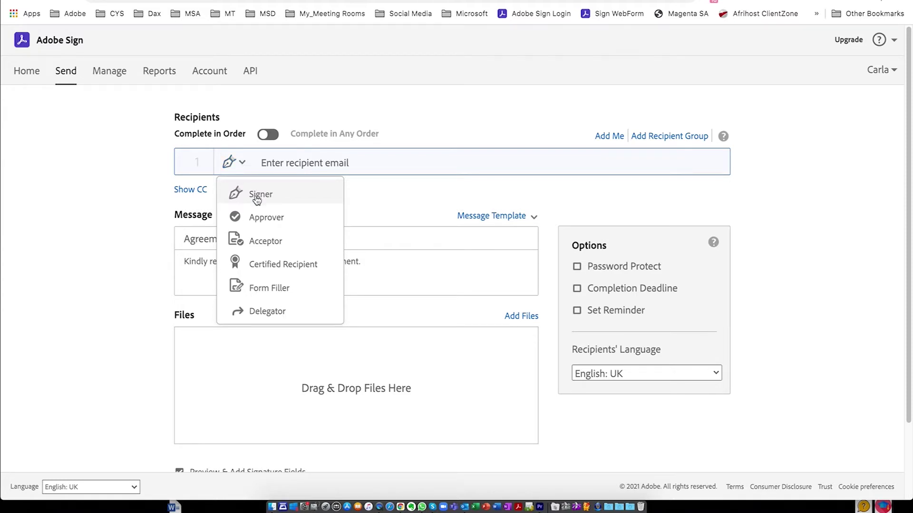
{"action": "left_click", "coordinate": [257, 195]}
{"action": "left_click", "coordinate": [262, 164]}
{"action": "type", "text": "train"}
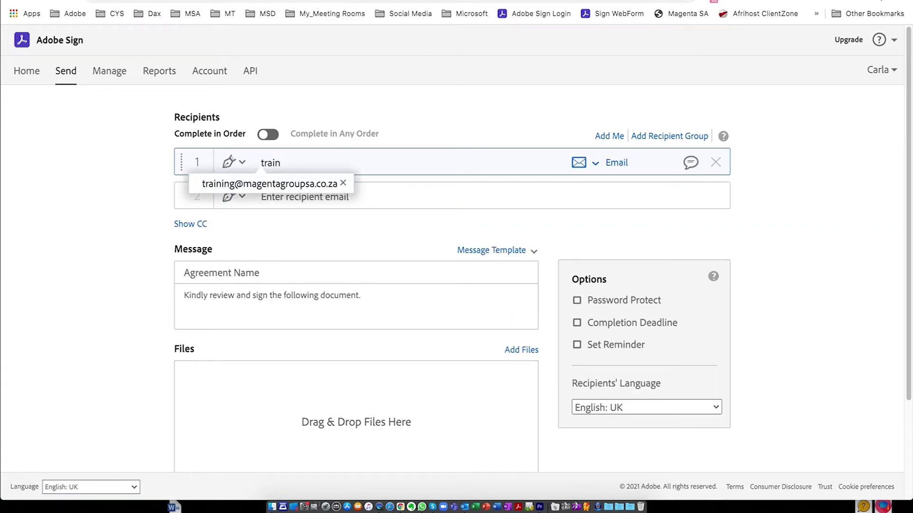
{"action": "left_click", "coordinate": [267, 186]}
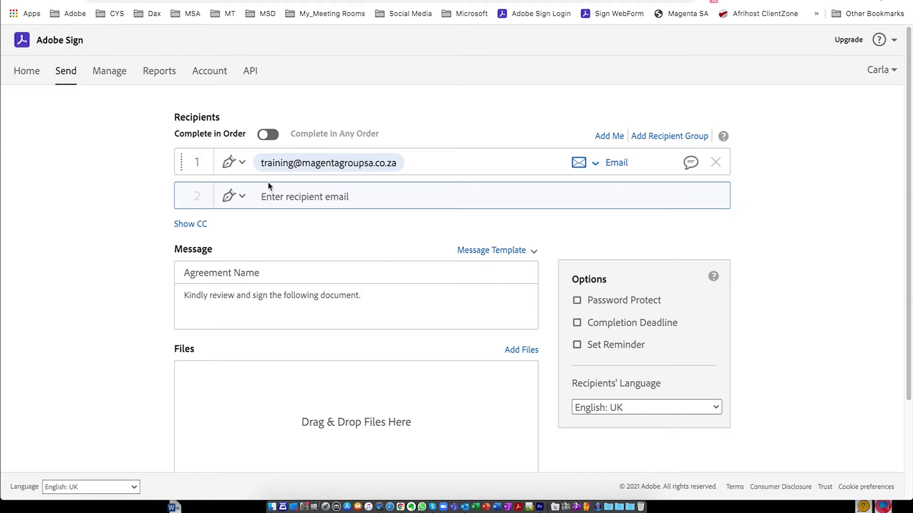
Step: Choose Email authentication for the first recipient and save a private message reading "enter message here"
{"action": "left_click", "coordinate": [596, 165]}
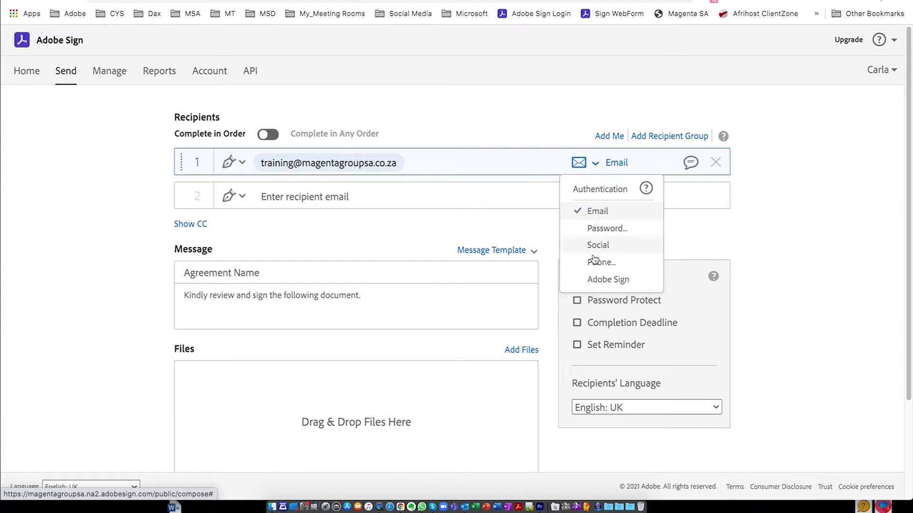
{"action": "left_click", "coordinate": [596, 212]}
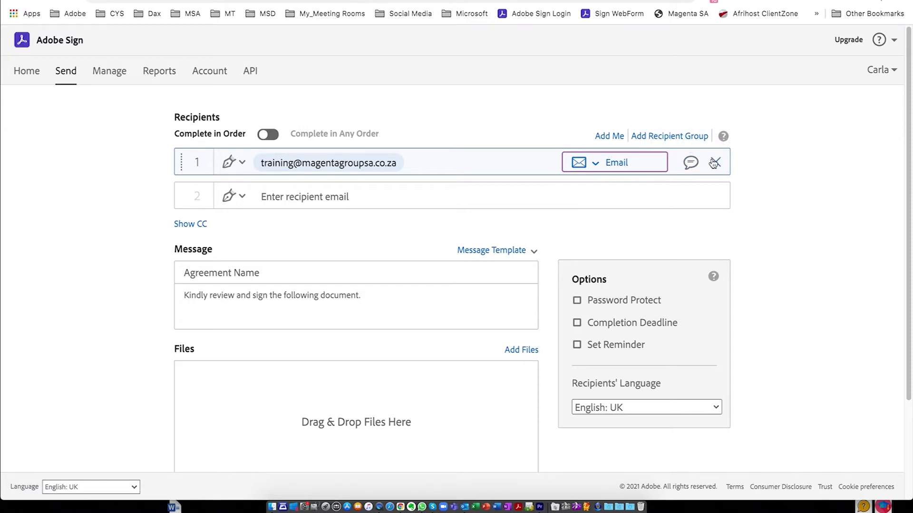
{"action": "left_click", "coordinate": [690, 163]}
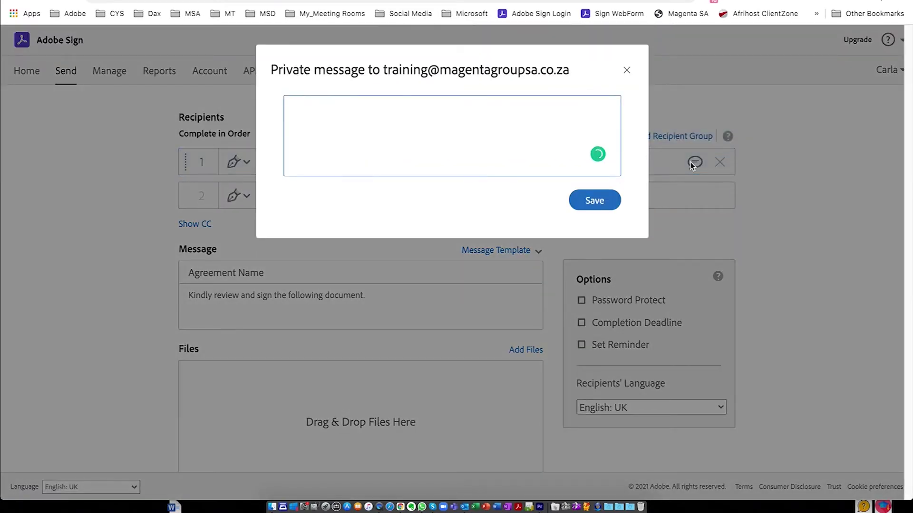
{"action": "type", "text": "enter message here"}
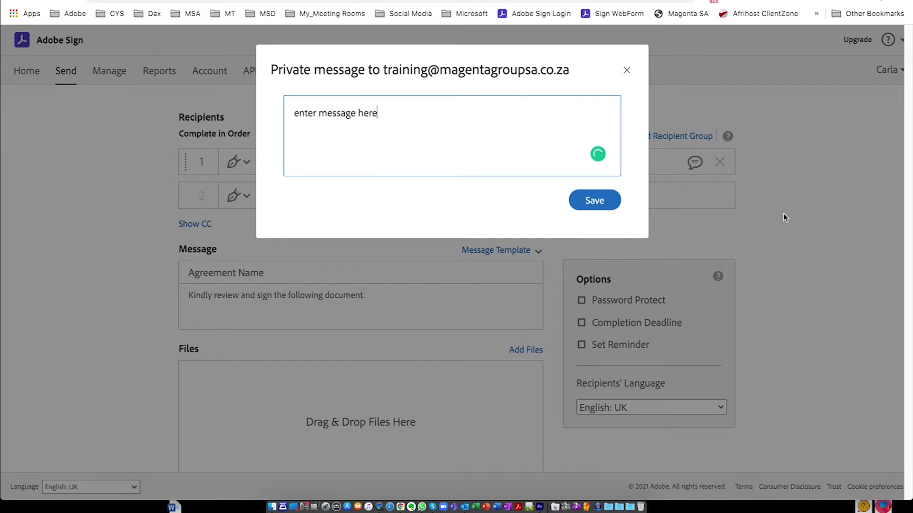
{"action": "left_click", "coordinate": [594, 200]}
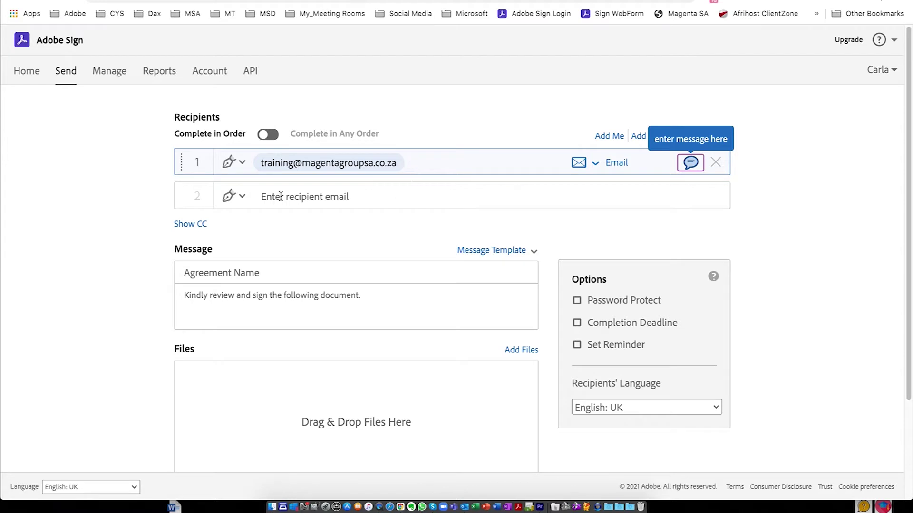
Step: Add yourself as the second recipient, and show the CC field and hide it again
{"action": "left_click", "coordinate": [266, 197]}
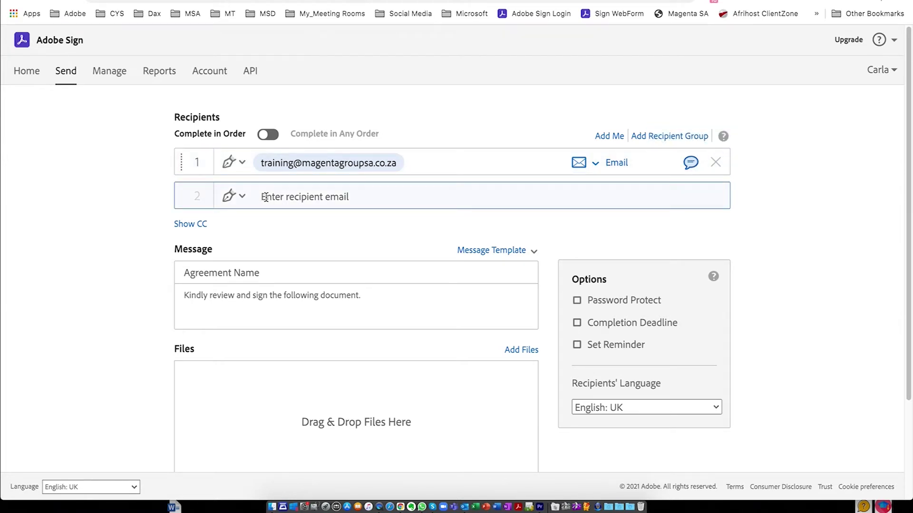
{"action": "left_click", "coordinate": [609, 138]}
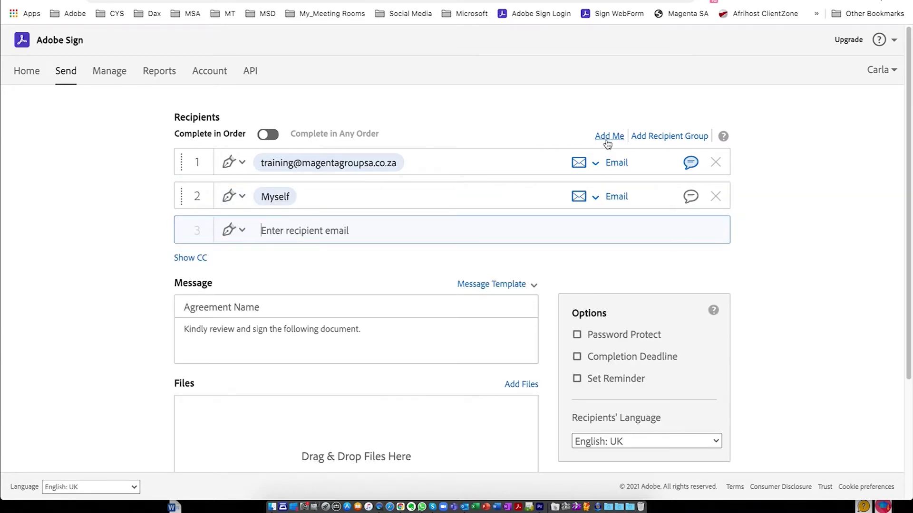
{"action": "left_click", "coordinate": [194, 258]}
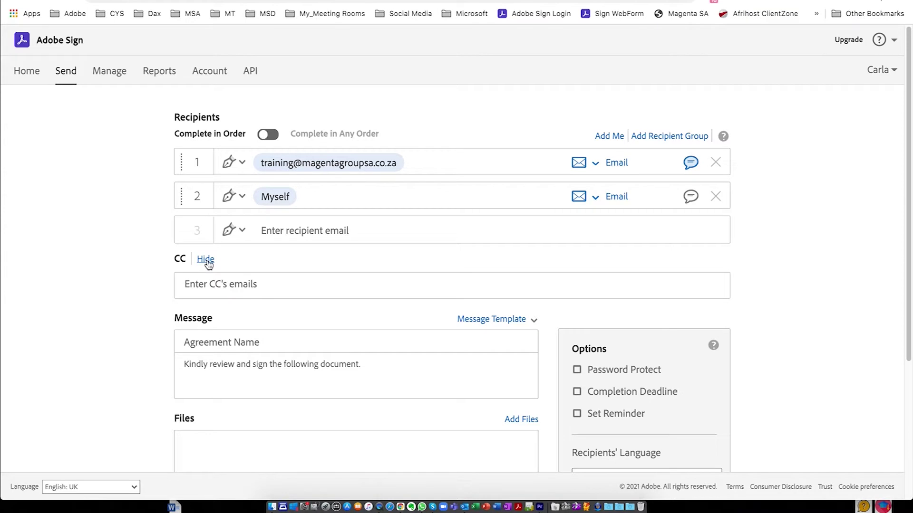
{"action": "left_click", "coordinate": [206, 262]}
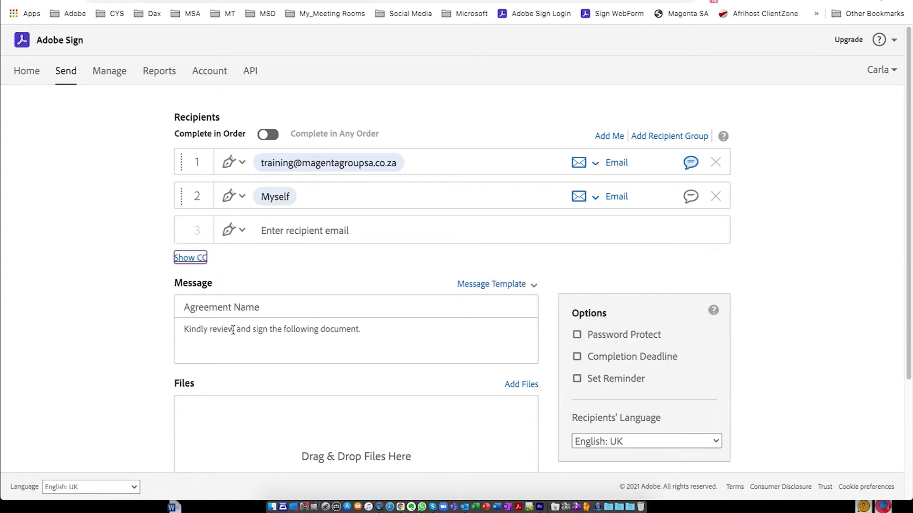
{"action": "scroll", "coordinate": [331, 327], "scroll_direction": "down", "scroll_amount": 1}
{"action": "scroll", "coordinate": [331, 327], "scroll_direction": "down", "scroll_amount": 2}
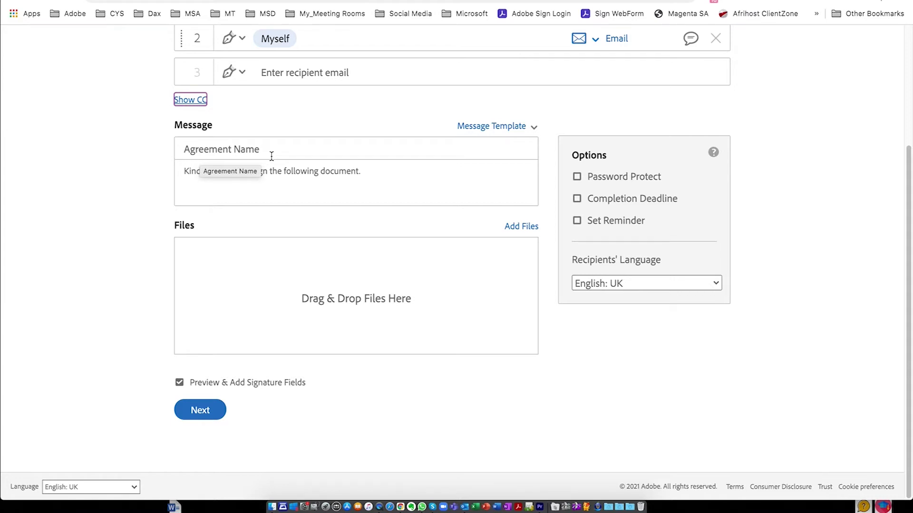
{"action": "left_click", "coordinate": [180, 225]}
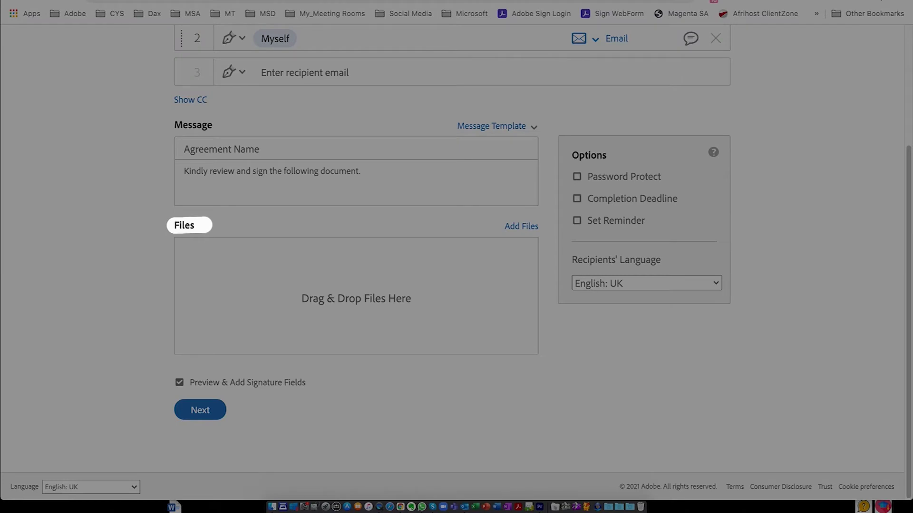
{"action": "mouse_move", "coordinate": [176, 240]}
{"action": "left_mouse_down"}
{"action": "mouse_move", "coordinate": [163, 326]}
{"action": "mouse_move", "coordinate": [183, 351]}
{"action": "mouse_move", "coordinate": [429, 359]}
{"action": "left_mouse_up"}
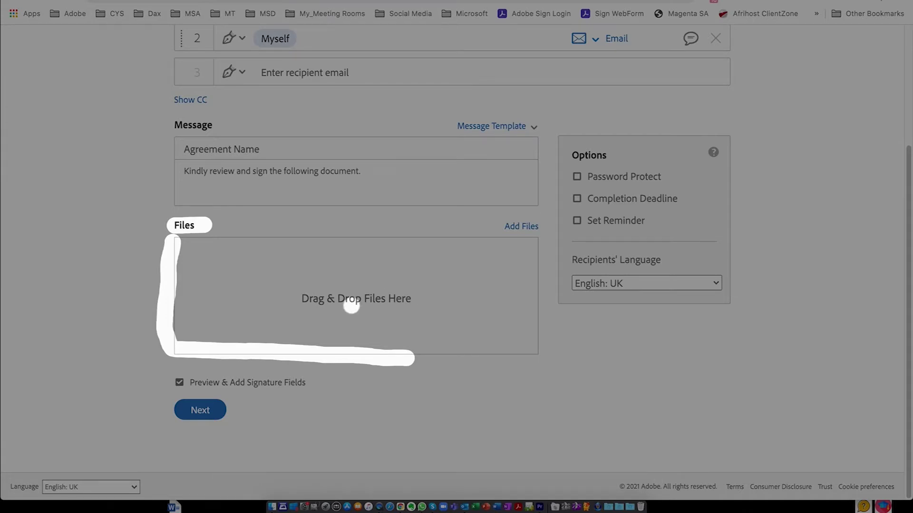
{"action": "key", "text": "Escape"}
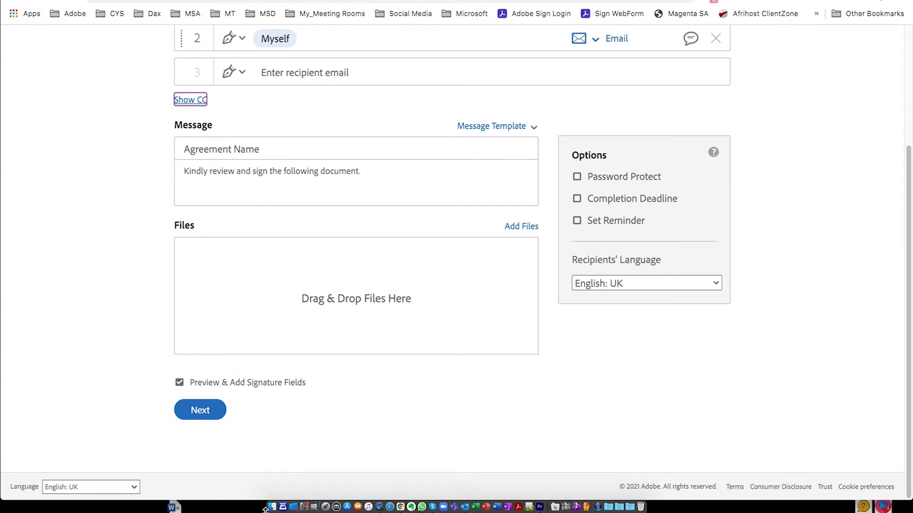
Step: Attach Confidentiality Agreement.docx and the quote PDF to the agreement's files
{"action": "left_click", "coordinate": [455, 381]}
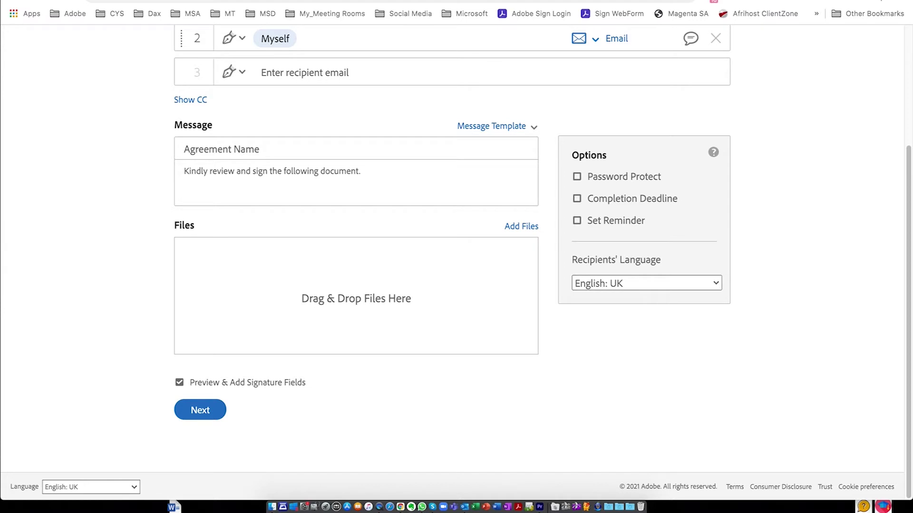
{"action": "left_click_drag", "start_coordinate": [704, 270], "coordinate": [285, 276]}
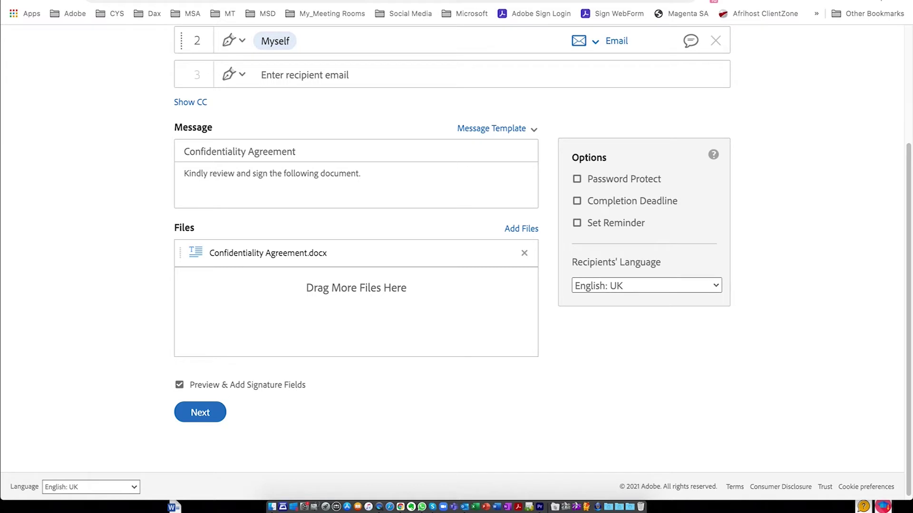
{"action": "left_click_drag", "start_coordinate": [594, 333], "coordinate": [219, 298]}
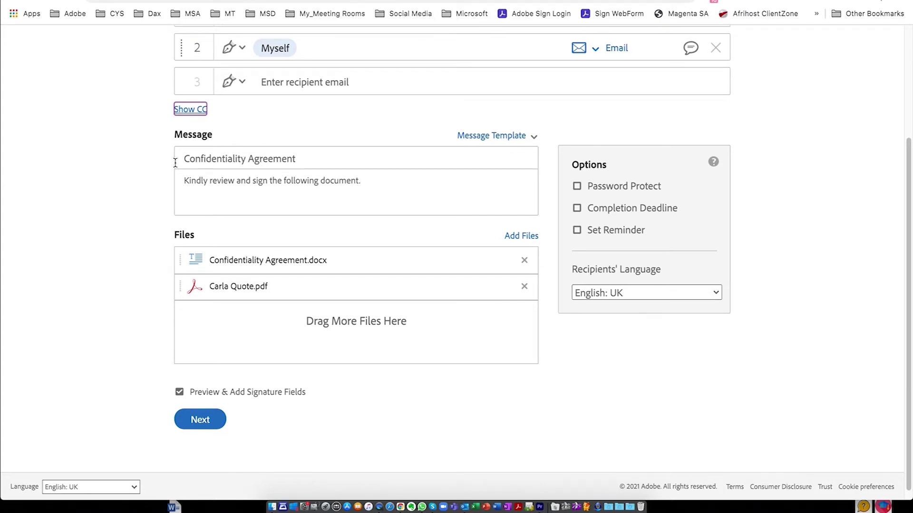
Step: Rename the agreement as "Please Sign this Agreement" and continue to the preview for adding signature fields
{"action": "left_click_drag", "start_coordinate": [183, 158], "coordinate": [311, 157]}
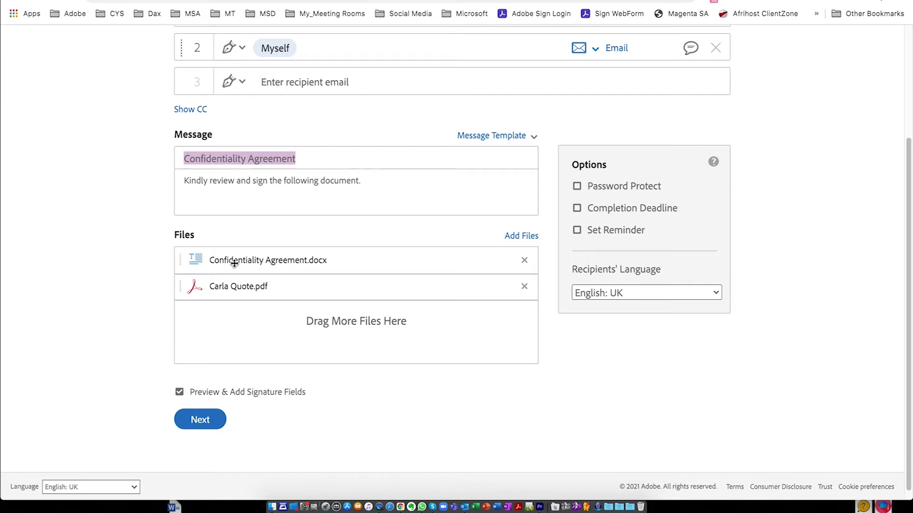
{"action": "type", "text": "Please Sign this Agree"}
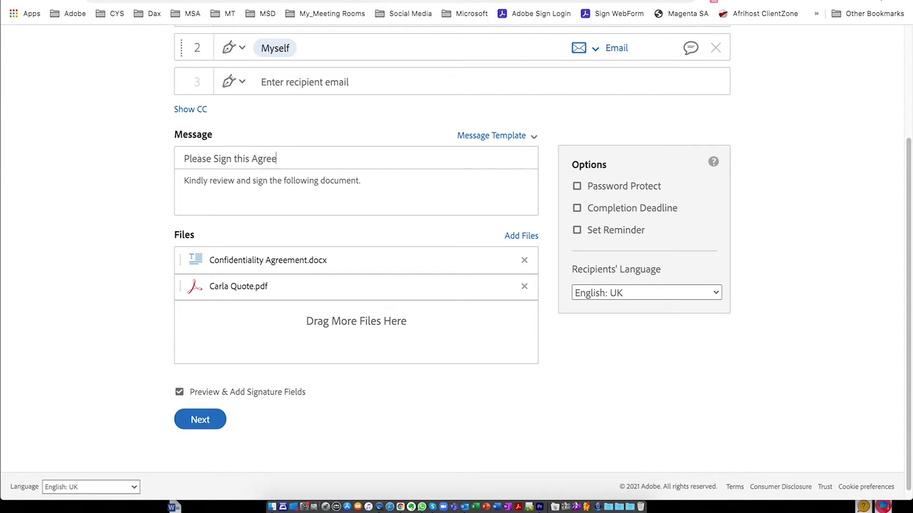
{"action": "type", "text": "ment urgenta"}
{"action": "key", "text": "BackSpace"}
{"action": "key", "text": "BackSpace"}
{"action": "key", "text": "BackSpace"}
{"action": "key", "text": "BackSpace"}
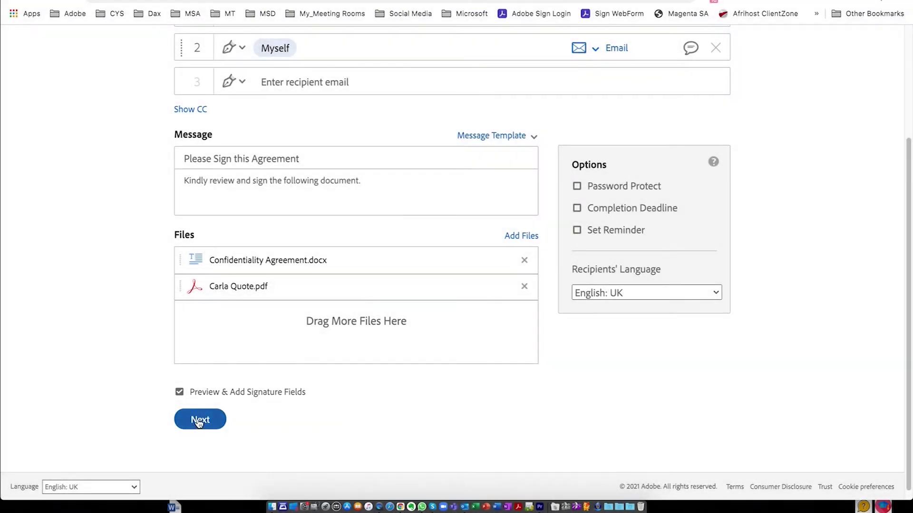
{"action": "left_click", "coordinate": [199, 421]}
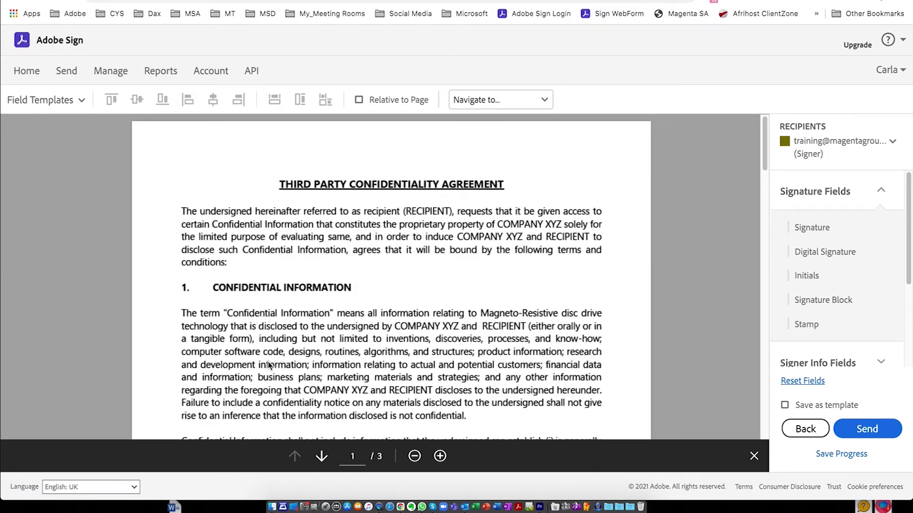
Step: Review the agreement's pages and check which signature fields on page 2 are assigned to each of the two signers
{"action": "scroll", "coordinate": [388, 255], "scroll_direction": "down", "scroll_amount": 15}
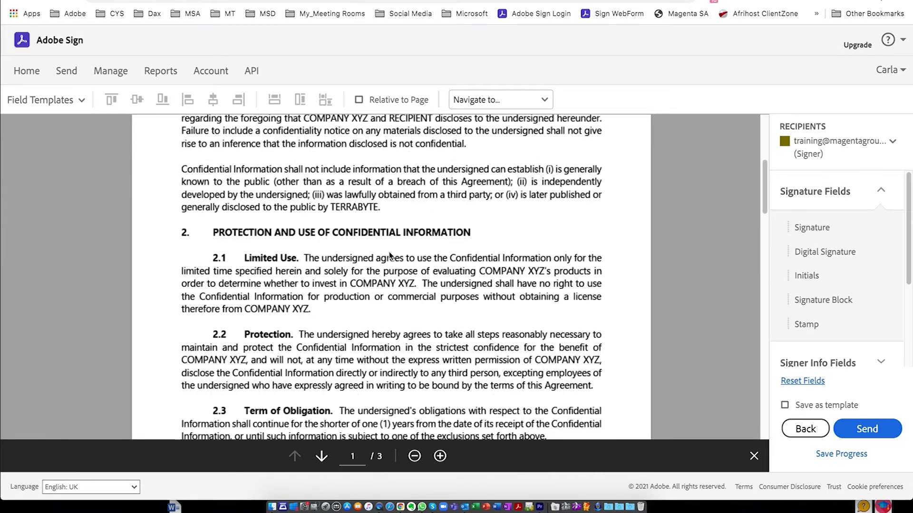
{"action": "scroll", "coordinate": [389, 255], "scroll_direction": "down", "scroll_amount": 8}
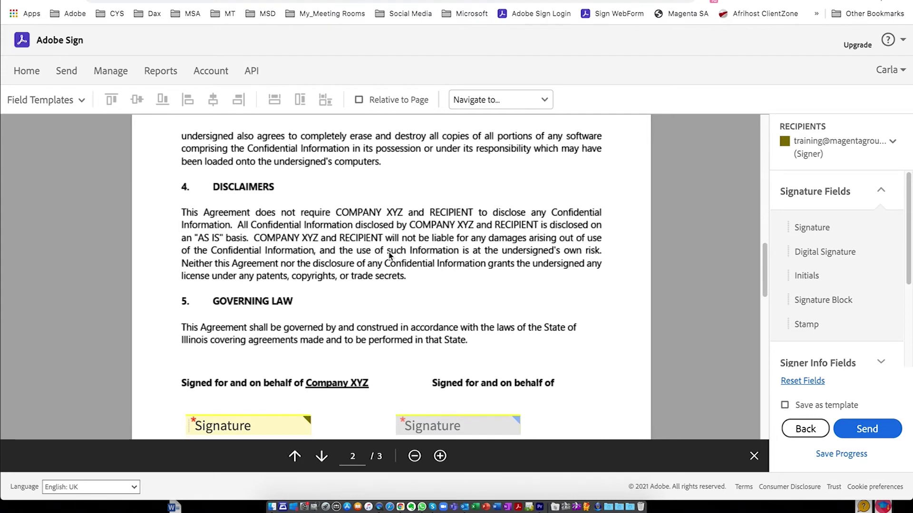
{"action": "scroll", "coordinate": [389, 255], "scroll_direction": "up", "scroll_amount": 15}
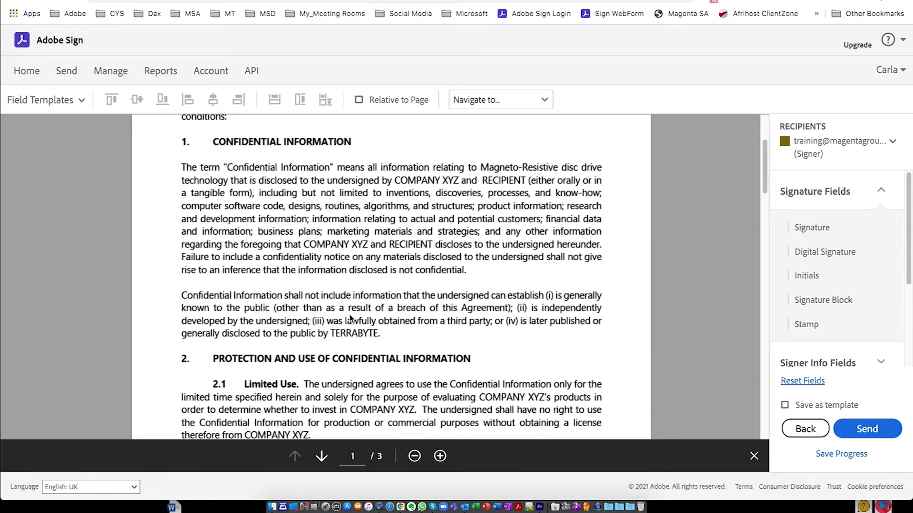
{"action": "scroll", "coordinate": [350, 318], "scroll_direction": "down", "scroll_amount": 10}
{"action": "scroll", "coordinate": [350, 319], "scroll_direction": "down", "scroll_amount": 6}
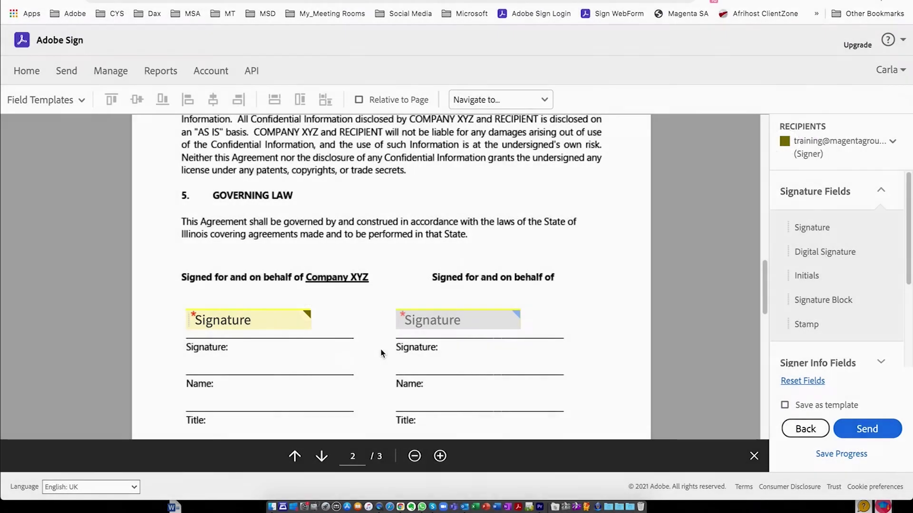
{"action": "left_click", "coordinate": [892, 142]}
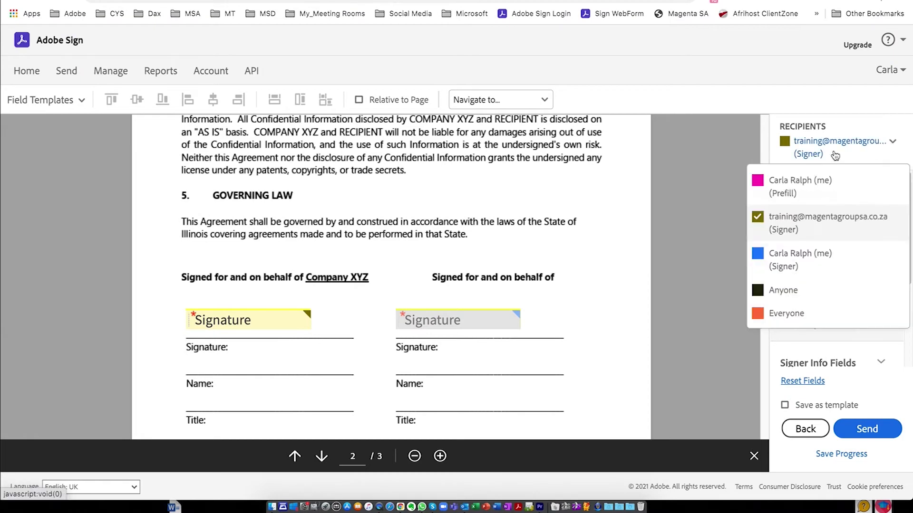
{"action": "left_click", "coordinate": [782, 263]}
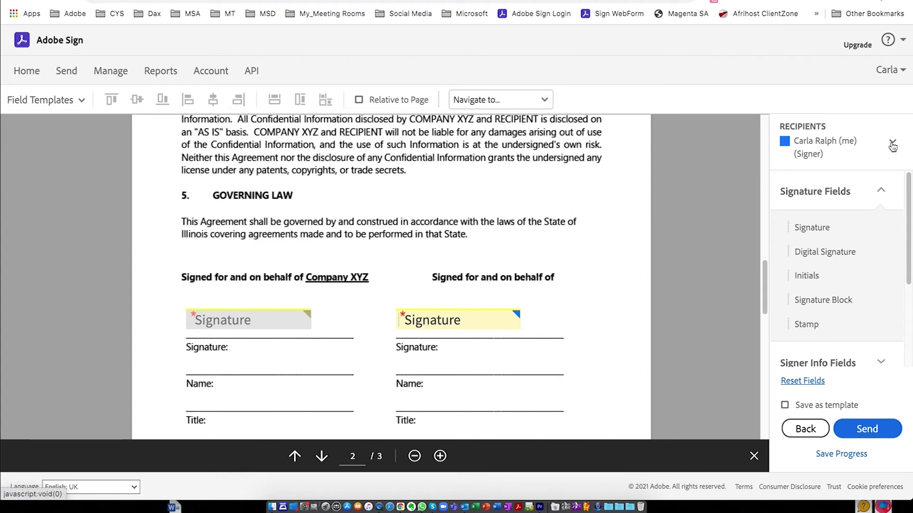
{"action": "left_click", "coordinate": [892, 143]}
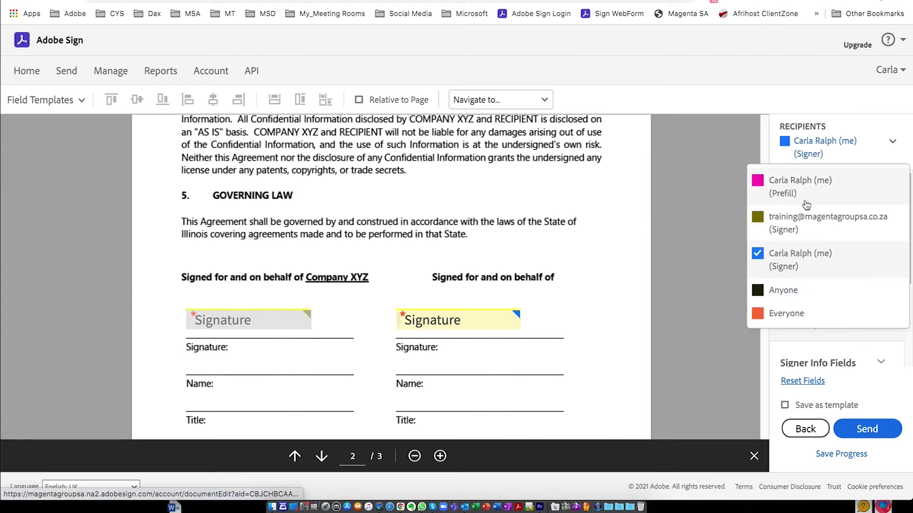
{"action": "left_click", "coordinate": [801, 221]}
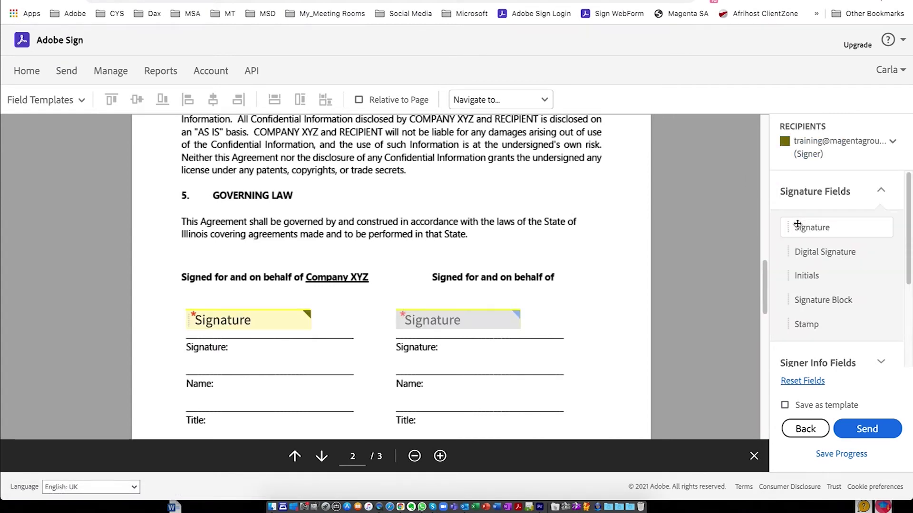
Step: Place Name and Title fields for the first signer above the Company XYZ Name and Title labels, fitted to the signing lines' width
{"action": "scroll", "coordinate": [583, 298], "scroll_direction": "down", "scroll_amount": 2}
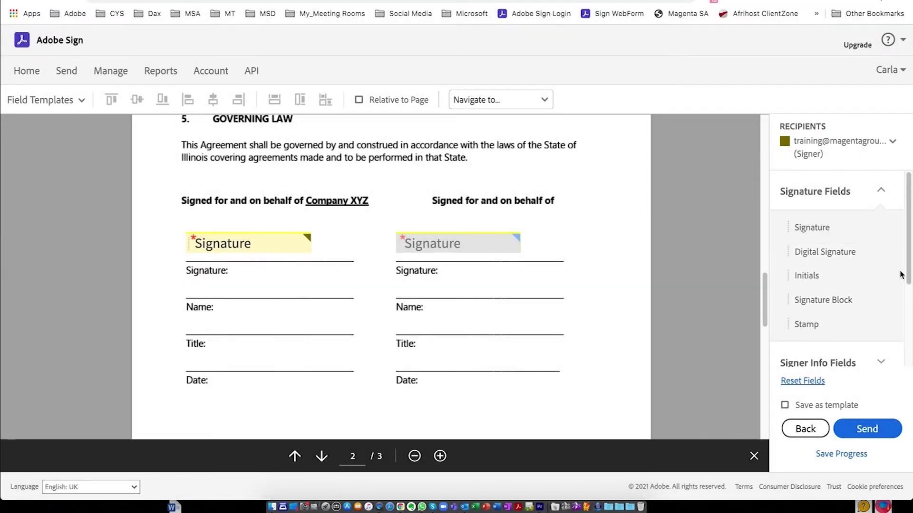
{"action": "left_click", "coordinate": [880, 364]}
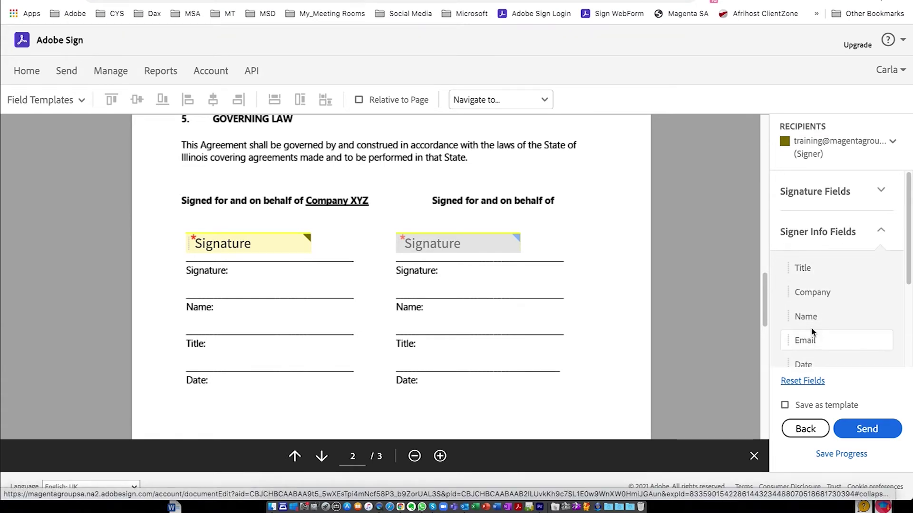
{"action": "mouse_move", "coordinate": [811, 316]}
{"action": "left_mouse_down"}
{"action": "mouse_move", "coordinate": [379, 306]}
{"action": "mouse_move", "coordinate": [159, 286]}
{"action": "mouse_move", "coordinate": [186, 281]}
{"action": "left_mouse_up"}
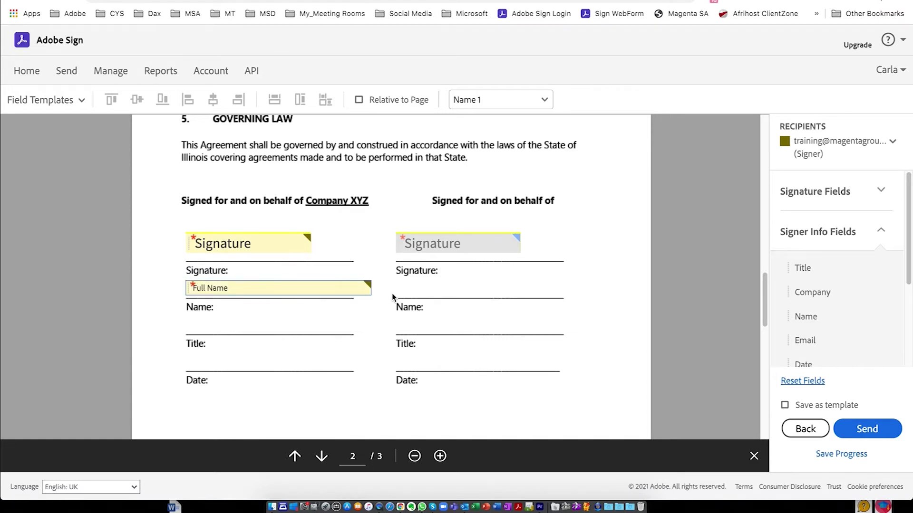
{"action": "left_click_drag", "start_coordinate": [373, 294], "coordinate": [349, 295]}
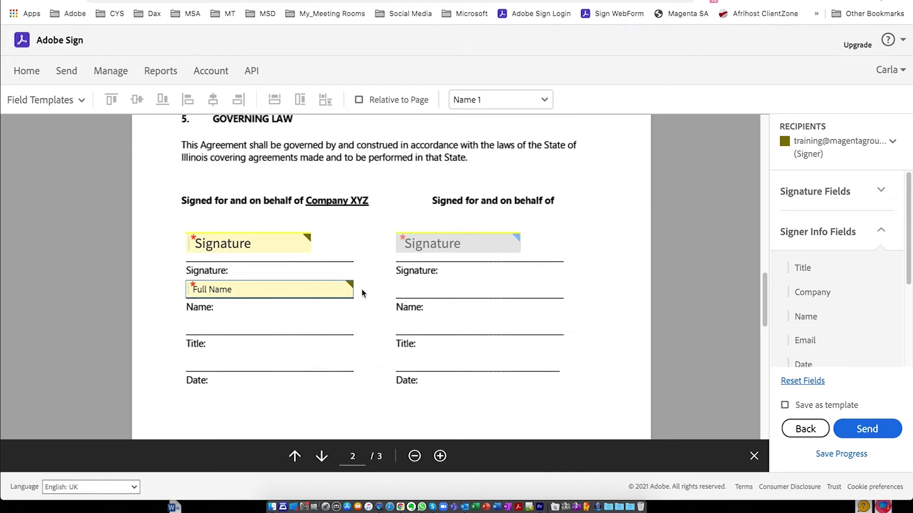
{"action": "left_click_drag", "start_coordinate": [802, 267], "coordinate": [185, 317]}
{"action": "left_click_drag", "start_coordinate": [369, 330], "coordinate": [351, 332]}
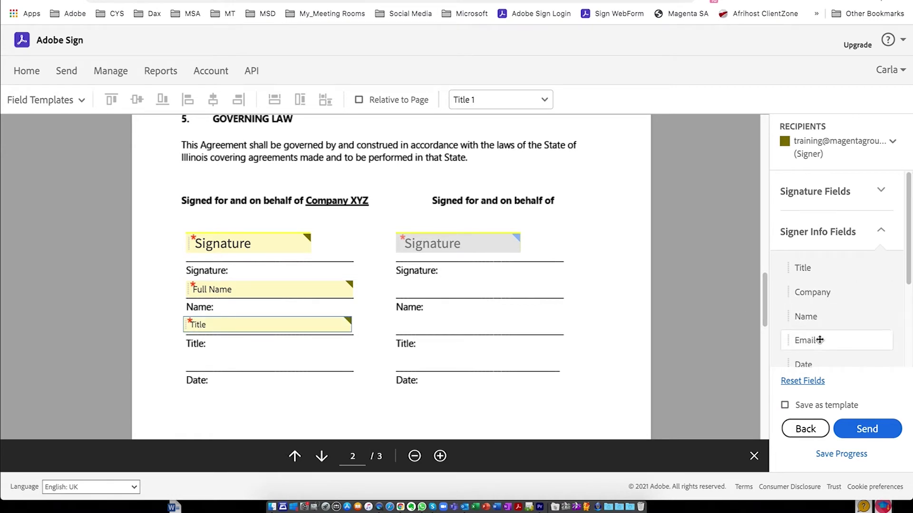
Step: Place a Date field for the first signer above the Company XYZ Date label and widen it to the line's full length
{"action": "scroll", "coordinate": [808, 347], "scroll_direction": "down", "scroll_amount": 2}
{"action": "left_click_drag", "start_coordinate": [804, 311], "coordinate": [185, 354]}
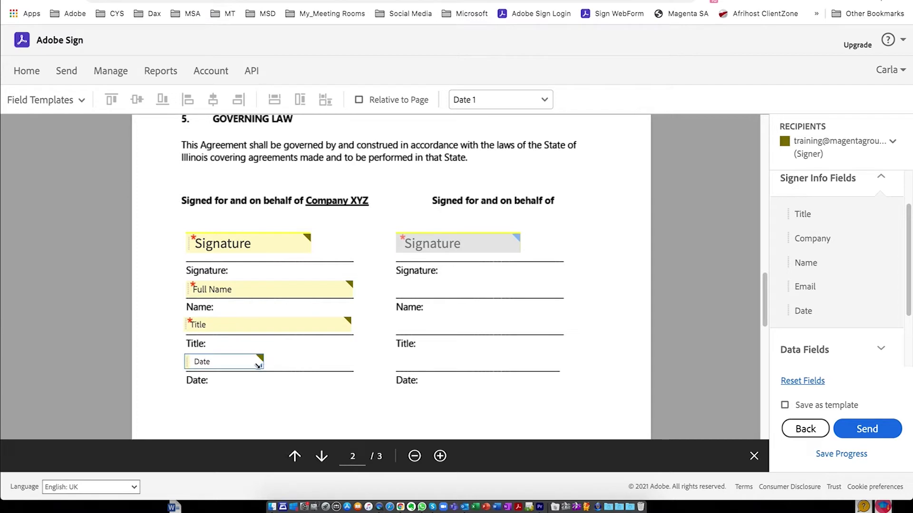
{"action": "left_click_drag", "start_coordinate": [261, 365], "coordinate": [352, 367]}
Step: Switch to yourself as signer and place Name and Title fields above the matching labels in the second signing column, fitted to the lines
{"action": "left_click", "coordinate": [892, 141]}
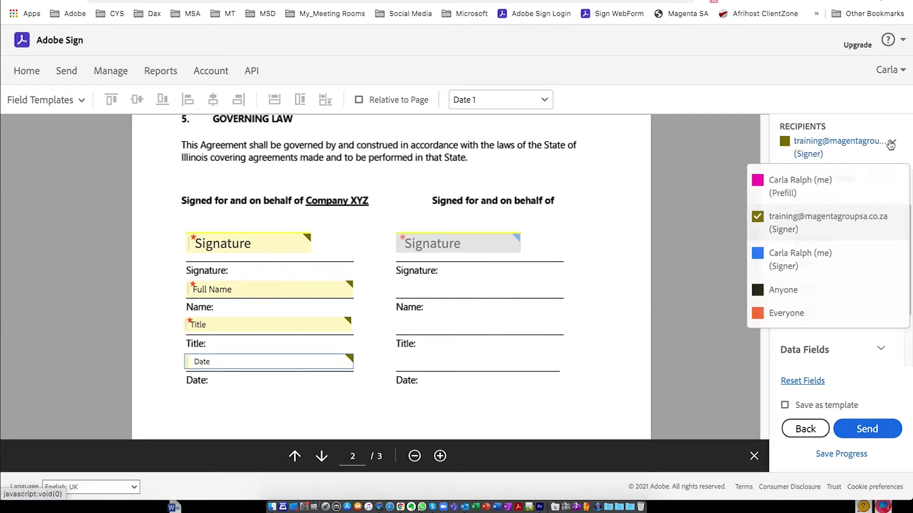
{"action": "left_click", "coordinate": [791, 260]}
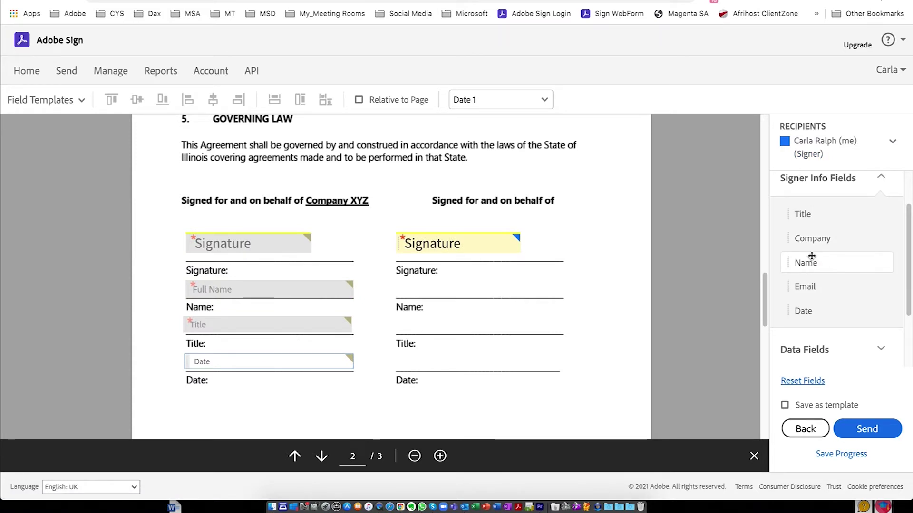
{"action": "mouse_move", "coordinate": [815, 261]}
{"action": "left_mouse_down"}
{"action": "mouse_move", "coordinate": [389, 286]}
{"action": "mouse_move", "coordinate": [413, 286]}
{"action": "left_mouse_up"}
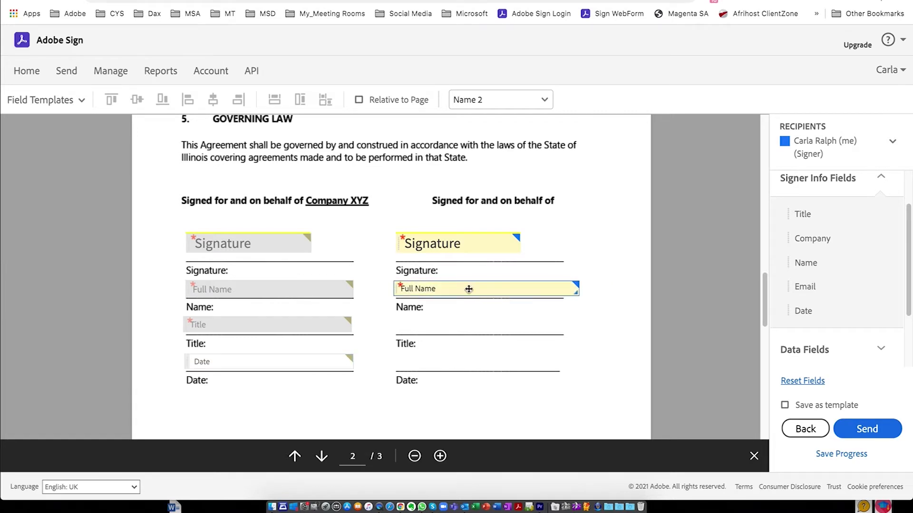
{"action": "left_click_drag", "start_coordinate": [576, 293], "coordinate": [565, 296]}
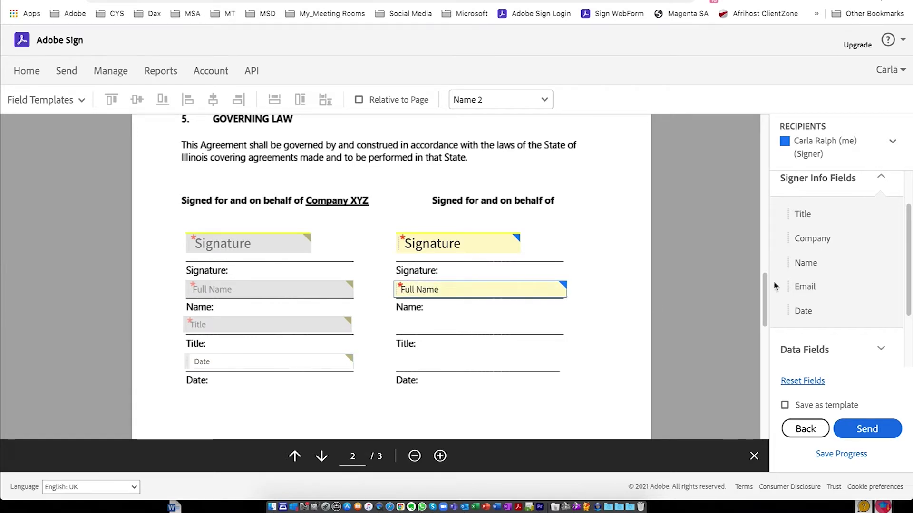
{"action": "left_click_drag", "start_coordinate": [814, 221], "coordinate": [394, 316]}
{"action": "left_click_drag", "start_coordinate": [576, 329], "coordinate": [565, 330]}
Step: Add a Date field on the second signer's Date line and a Company field under "Signed for and on behalf of", both sized to the column
{"action": "left_click_drag", "start_coordinate": [810, 310], "coordinate": [391, 360]}
{"action": "left_click", "coordinate": [446, 363]}
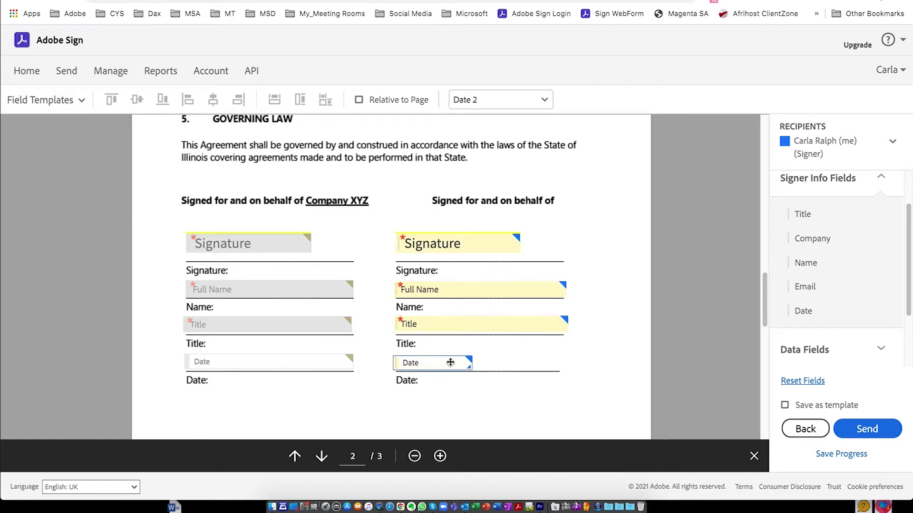
{"action": "left_click_drag", "start_coordinate": [467, 369], "coordinate": [562, 372]}
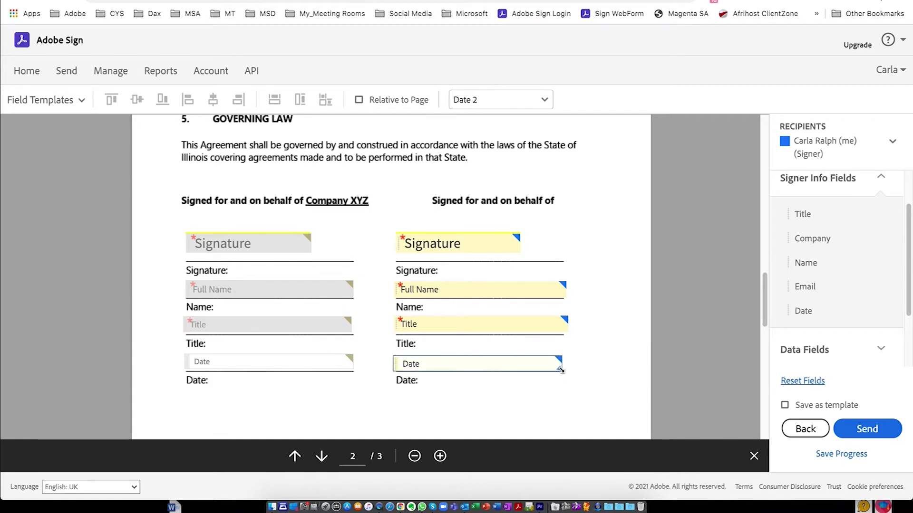
{"action": "left_click_drag", "start_coordinate": [816, 238], "coordinate": [432, 207]}
{"action": "left_click_drag", "start_coordinate": [584, 219], "coordinate": [561, 220]}
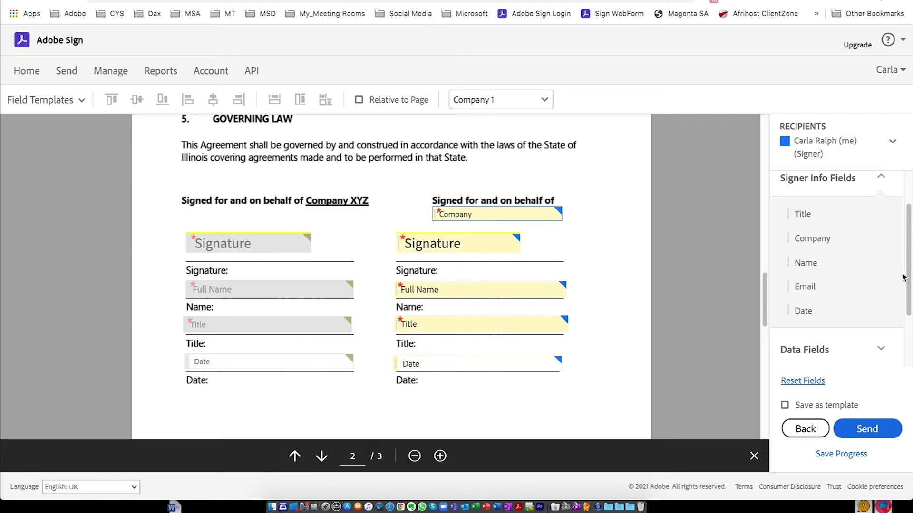
Step: Place a File Attachment field below the second signer's Date label and shorten it to match the signing lines
{"action": "scroll", "coordinate": [899, 285], "scroll_direction": "down", "scroll_amount": 2}
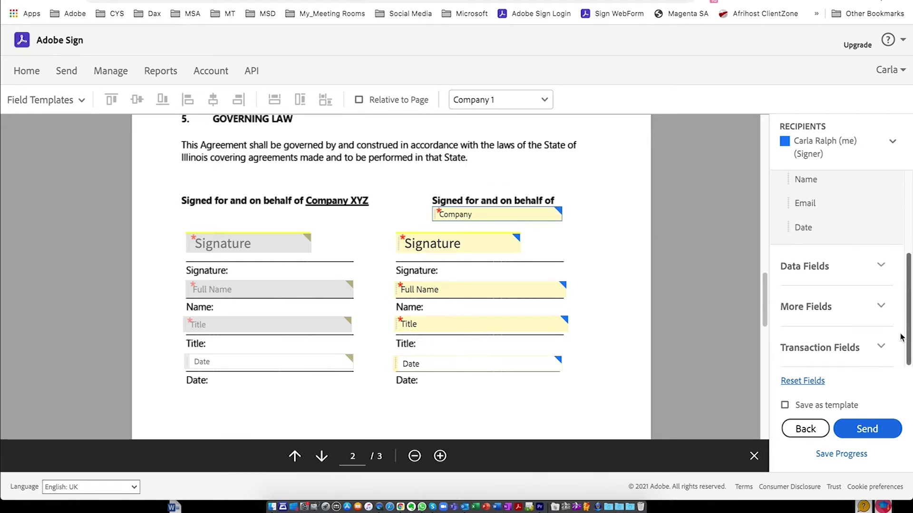
{"action": "left_click", "coordinate": [880, 265]}
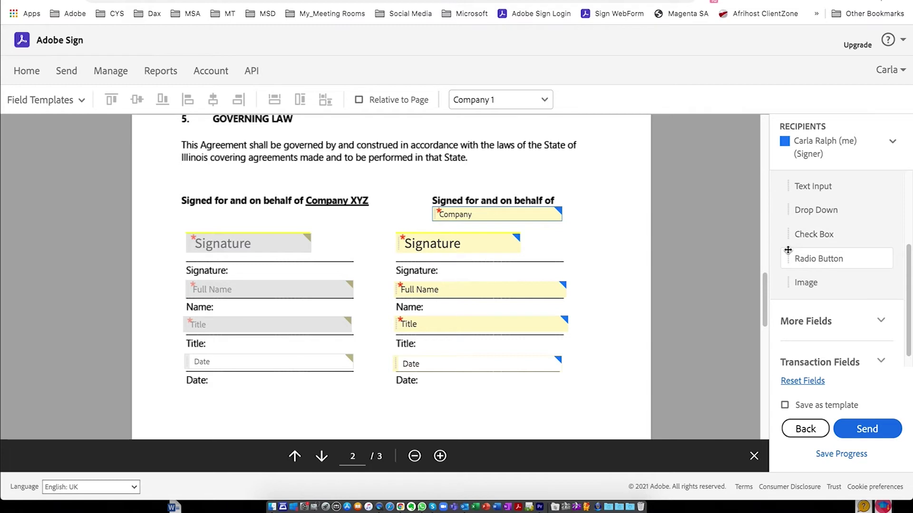
{"action": "scroll", "coordinate": [804, 266], "scroll_direction": "down", "scroll_amount": 1}
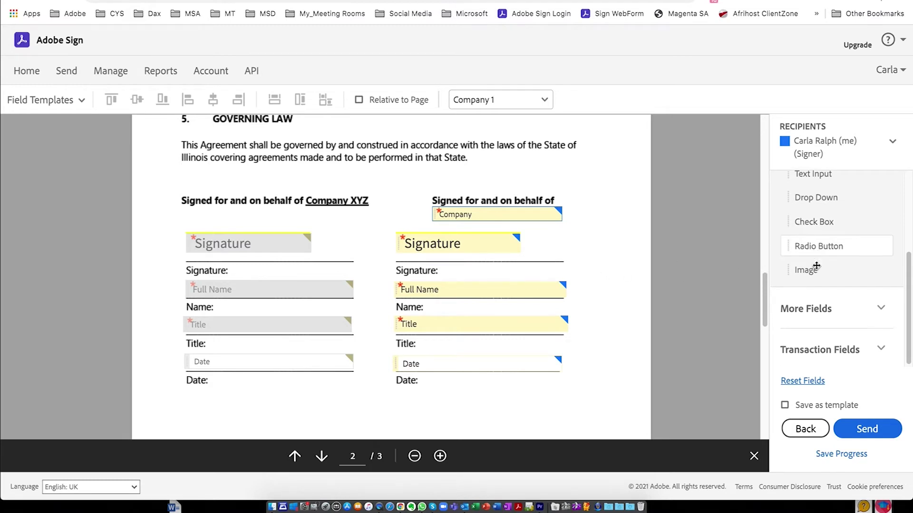
{"action": "left_click", "coordinate": [882, 308]}
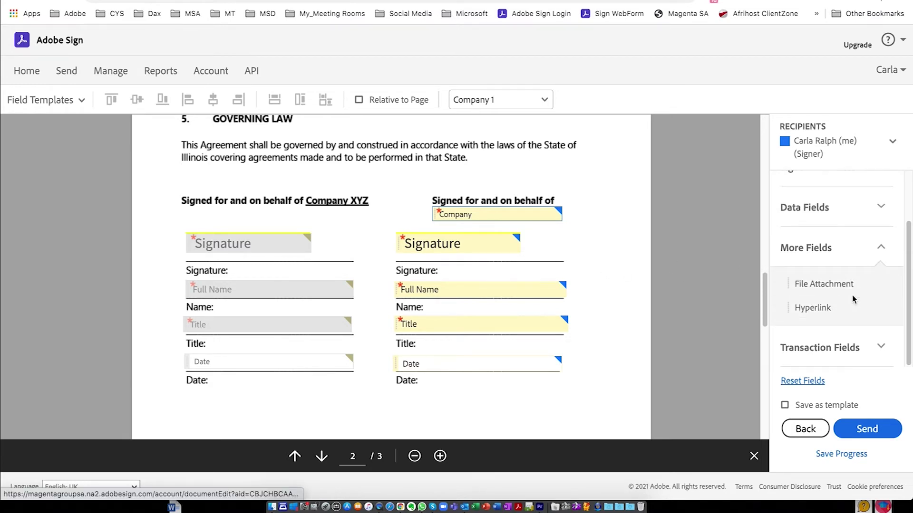
{"action": "left_click_drag", "start_coordinate": [826, 284], "coordinate": [393, 404]}
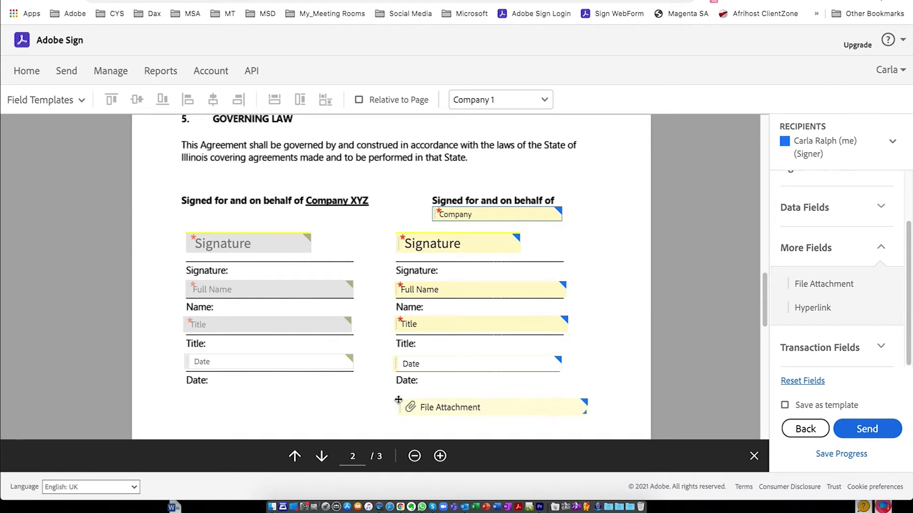
{"action": "left_click", "coordinate": [398, 403]}
{"action": "left_click_drag", "start_coordinate": [586, 413], "coordinate": [561, 413]}
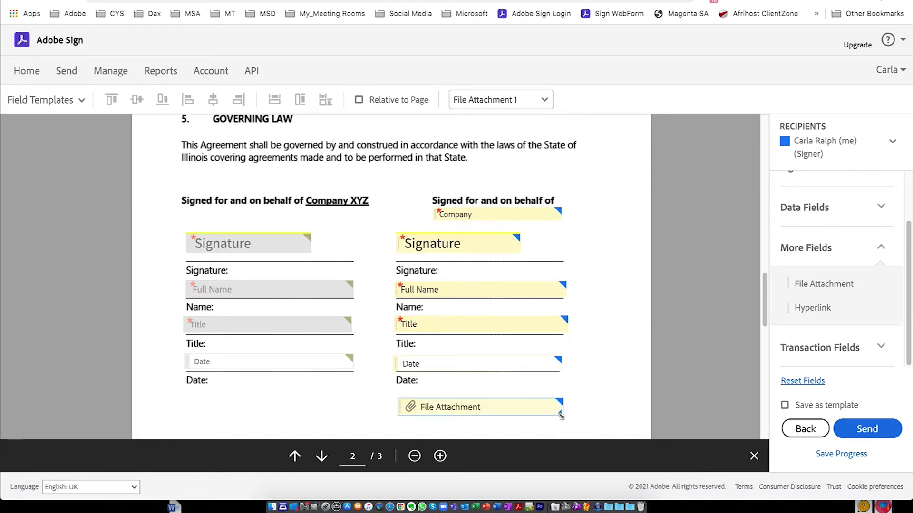
Step: Open the file attachment field's properties and reassign it to the first signer
{"action": "double_click", "coordinate": [439, 408]}
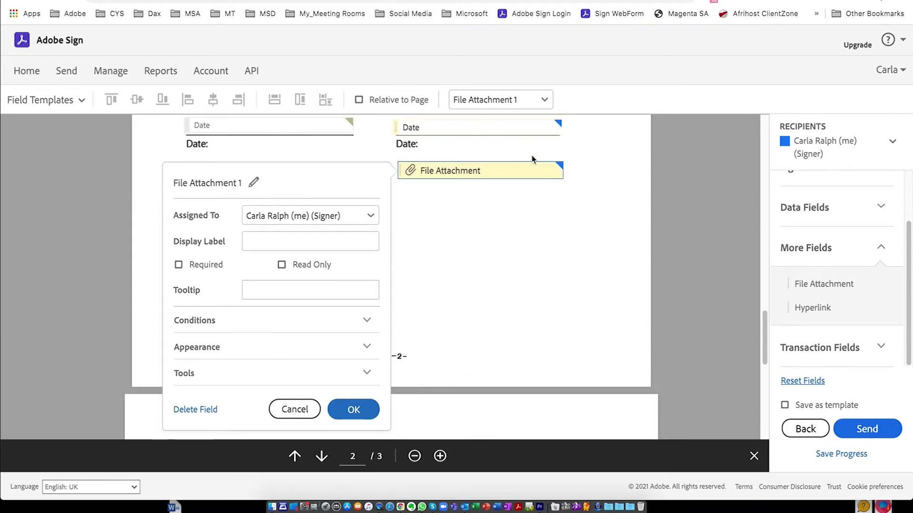
{"action": "left_click", "coordinate": [373, 214]}
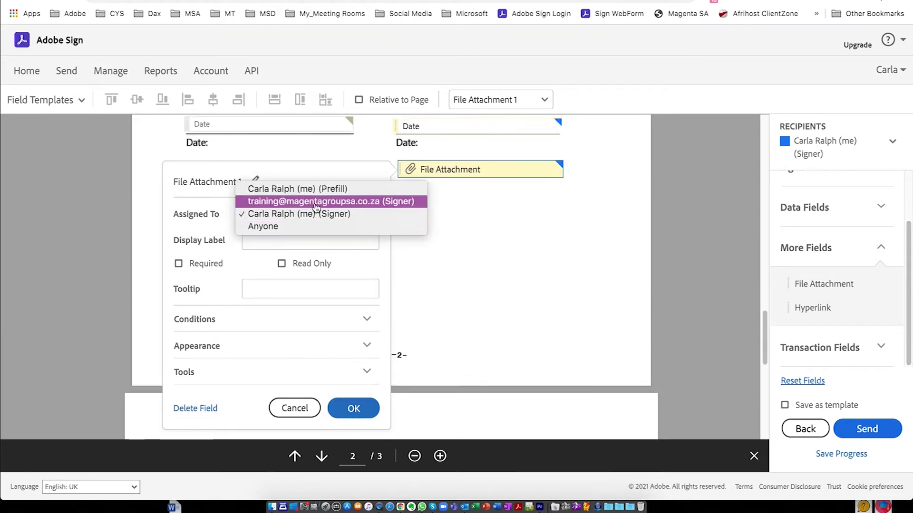
{"action": "left_click", "coordinate": [272, 202]}
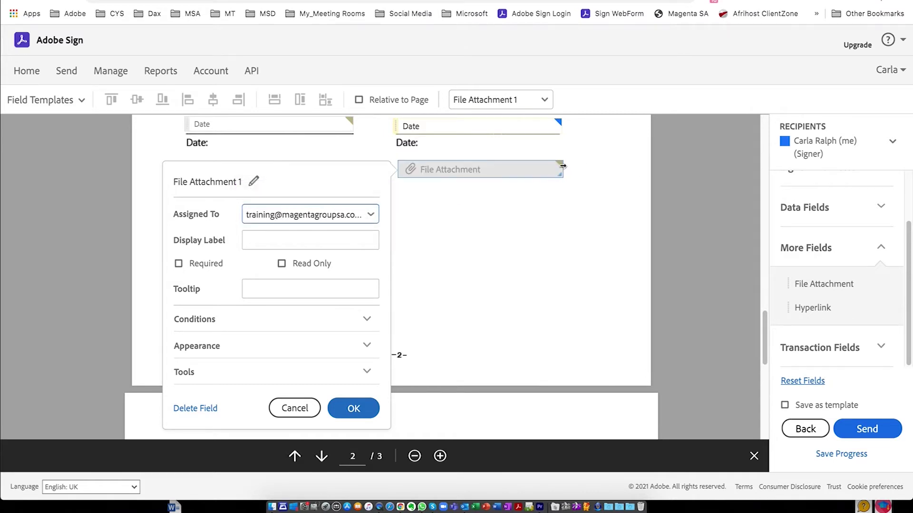
Step: Set the file attachment field's display label to "Upload Company Registration Docs"
{"action": "left_click", "coordinate": [254, 244]}
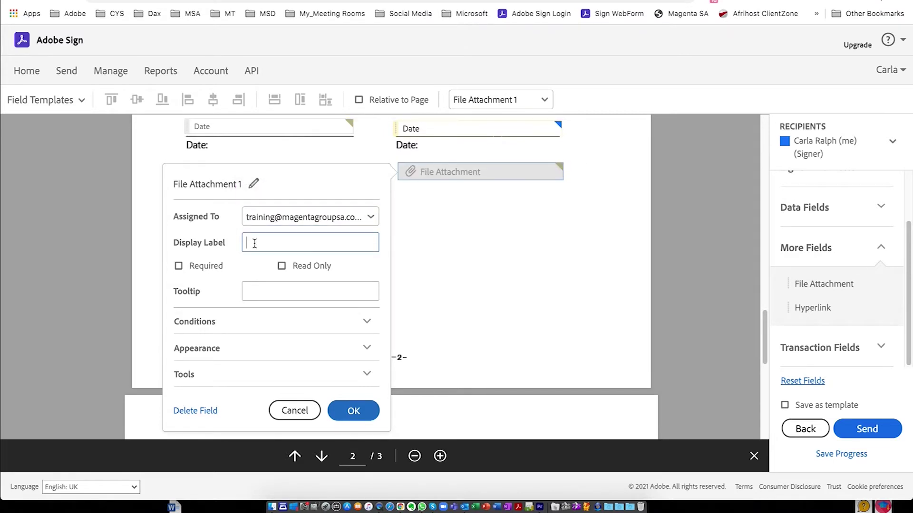
{"action": "type", "text": "Upload Company Re"}
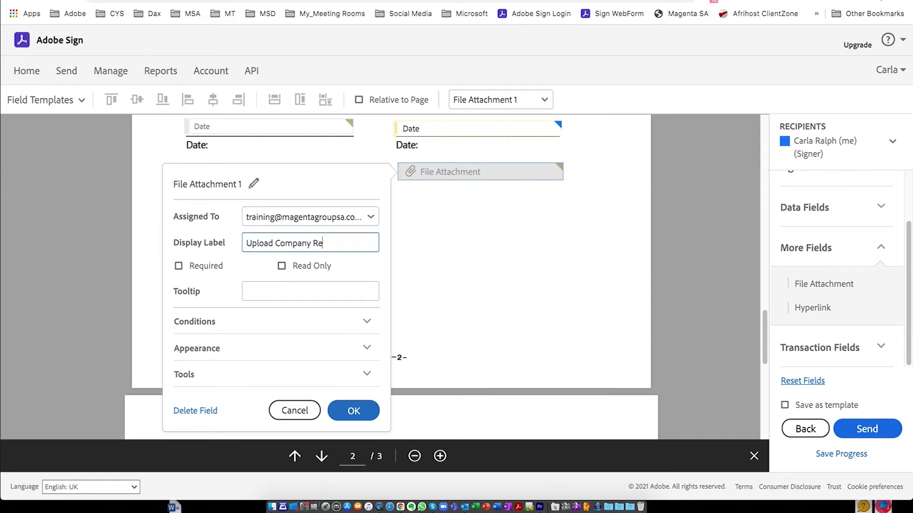
{"action": "type", "text": "gistion"}
{"action": "key", "text": "BackSpace"}
{"action": "key", "text": "BackSpace"}
{"action": "type", "text": "ration Docu"}
{"action": "key", "text": "BackSpace"}
{"action": "key", "text": "BackSpace"}
{"action": "key", "text": "BackSpace"}
{"action": "type", "text": "osc"}
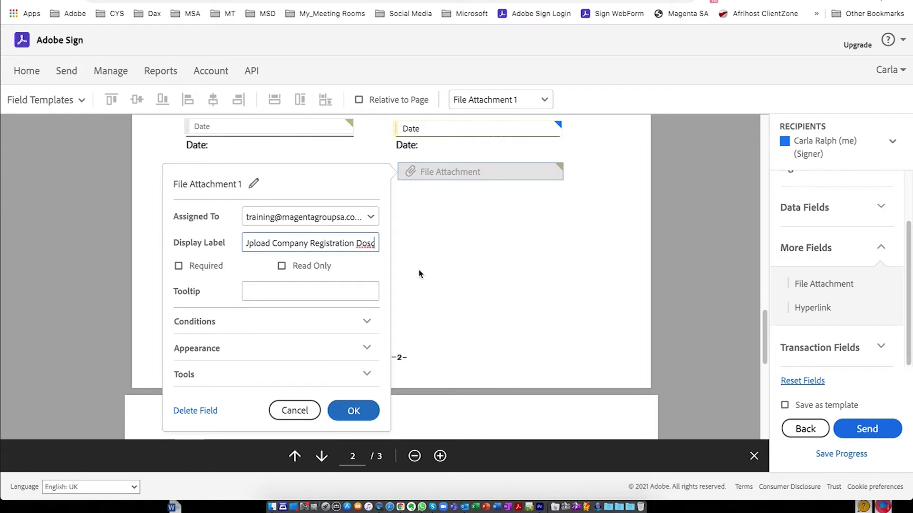
{"action": "left_click", "coordinate": [374, 242]}
{"action": "key", "text": "BackSpace"}
{"action": "key", "text": "BackSpace"}
{"action": "type", "text": "cs"}
Step: Copy the display label into the attachment field's tooltip, apply the properties, and move the field below the first signer's Date label
{"action": "left_click", "coordinate": [220, 248]}
{"action": "key", "text": "ctrl+c"}
{"action": "left_click", "coordinate": [257, 291]}
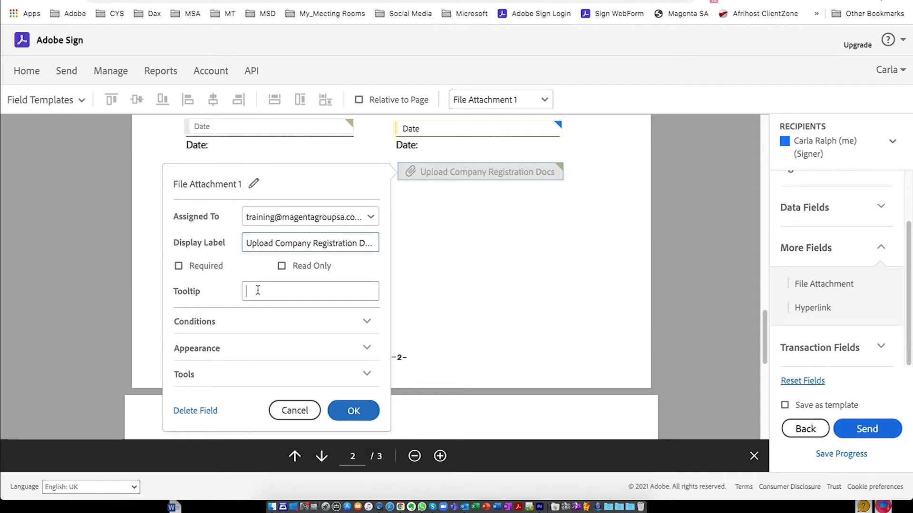
{"action": "key", "text": "ctrl+v"}
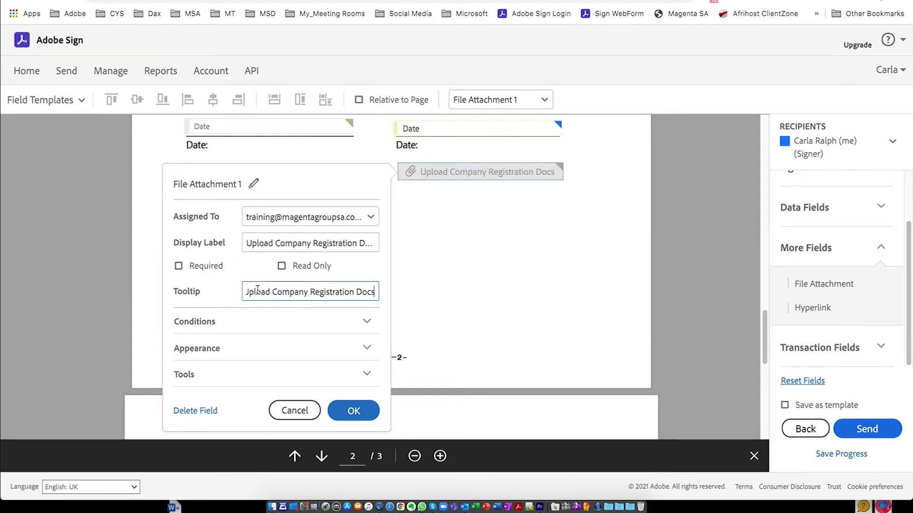
{"action": "left_click", "coordinate": [354, 411]}
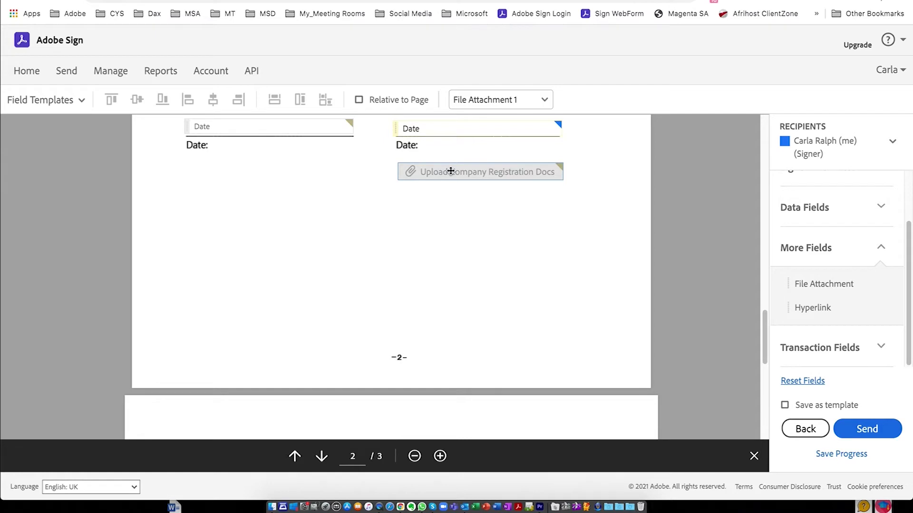
{"action": "left_click_drag", "start_coordinate": [451, 170], "coordinate": [238, 166]}
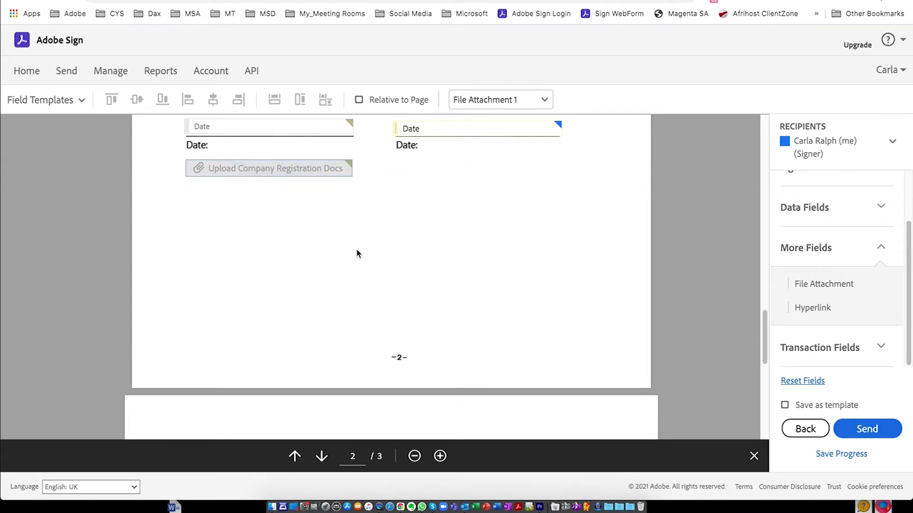
Step: Place an enlarged Signature field for yourself in the lower-right corner of the quote on page 3, and send the agreement
{"action": "scroll", "coordinate": [382, 275], "scroll_direction": "down", "scroll_amount": 4}
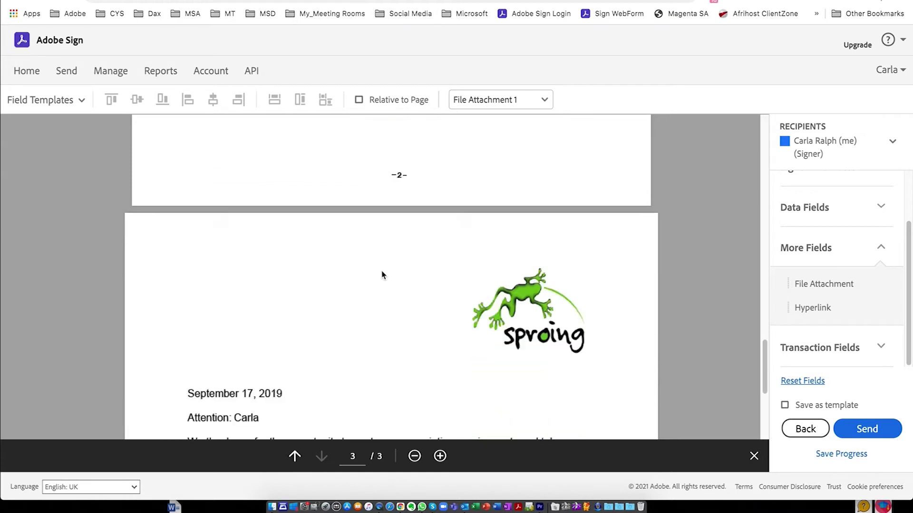
{"action": "scroll", "coordinate": [381, 274], "scroll_direction": "down", "scroll_amount": 5}
{"action": "scroll", "coordinate": [381, 274], "scroll_direction": "down", "scroll_amount": 7}
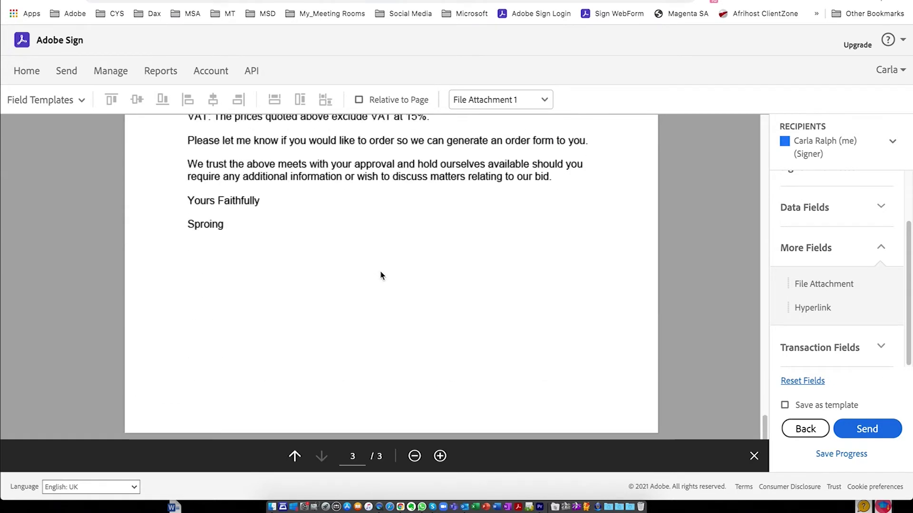
{"action": "scroll", "coordinate": [837, 309], "scroll_direction": "up", "scroll_amount": 3}
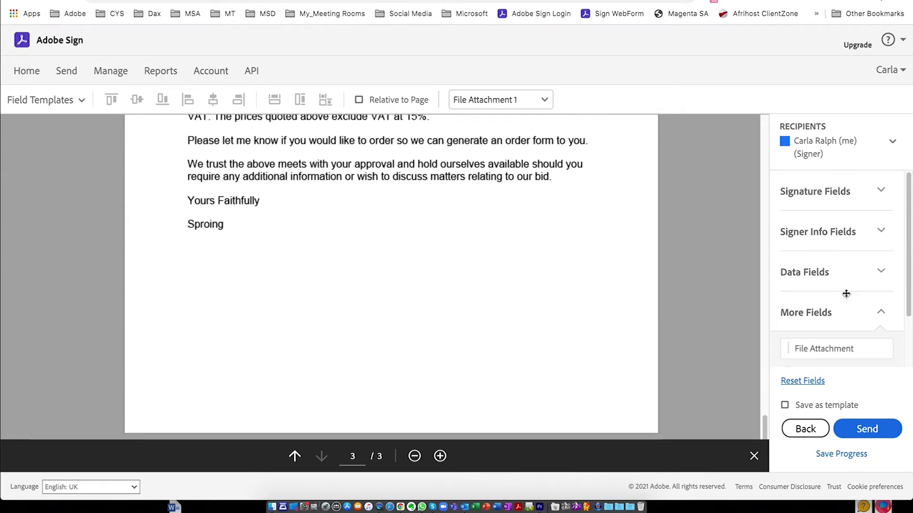
{"action": "left_click", "coordinate": [881, 190]}
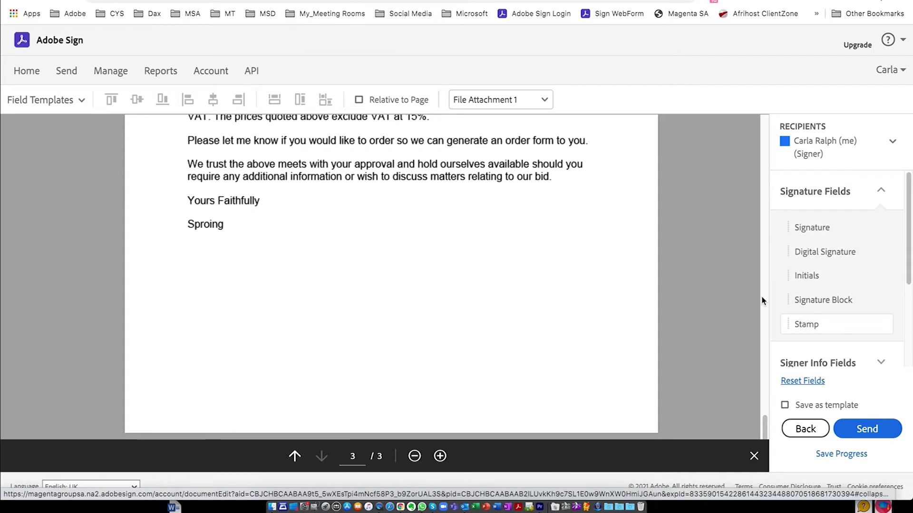
{"action": "mouse_move", "coordinate": [808, 227]}
{"action": "left_mouse_down"}
{"action": "mouse_move", "coordinate": [601, 363]}
{"action": "mouse_move", "coordinate": [440, 383]}
{"action": "mouse_move", "coordinate": [454, 383]}
{"action": "left_mouse_up"}
{"action": "left_click_drag", "start_coordinate": [637, 400], "coordinate": [611, 419]}
{"action": "mouse_move", "coordinate": [519, 402]}
{"action": "left_mouse_down"}
{"action": "mouse_move", "coordinate": [552, 403]}
{"action": "mouse_move", "coordinate": [534, 404]}
{"action": "left_mouse_up"}
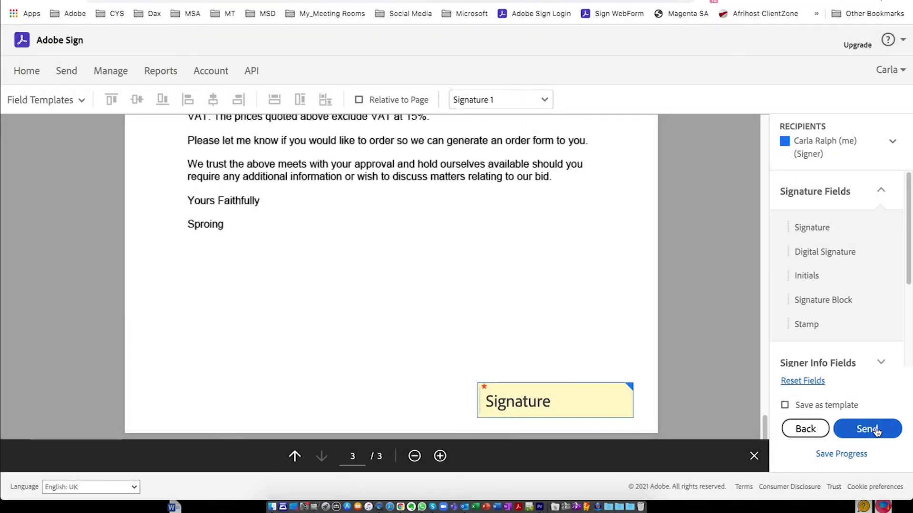
{"action": "left_click", "coordinate": [875, 429]}
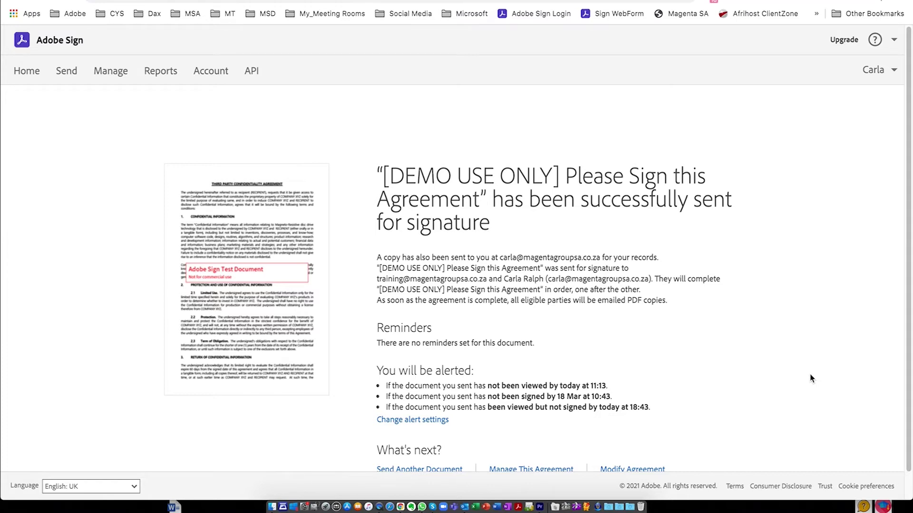
Step: Show the alert settings and try switching the not-viewed notification from an alert to email with a 30 min interval
{"action": "scroll", "coordinate": [518, 354], "scroll_direction": "down", "scroll_amount": 1}
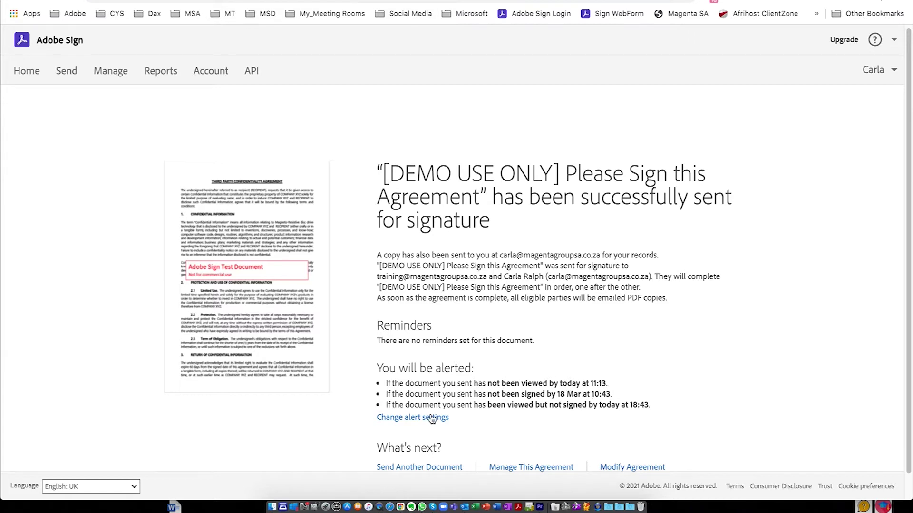
{"action": "left_click", "coordinate": [403, 420]}
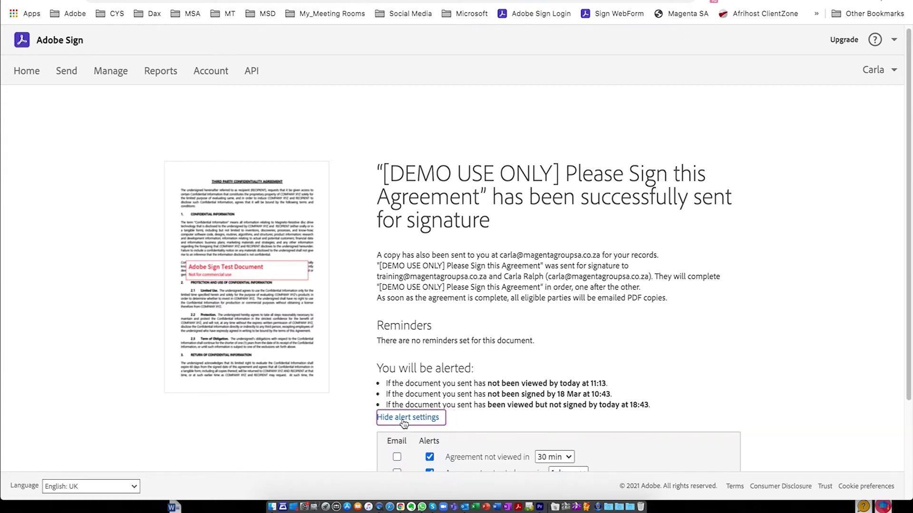
{"action": "scroll", "coordinate": [658, 431], "scroll_direction": "down", "scroll_amount": 3}
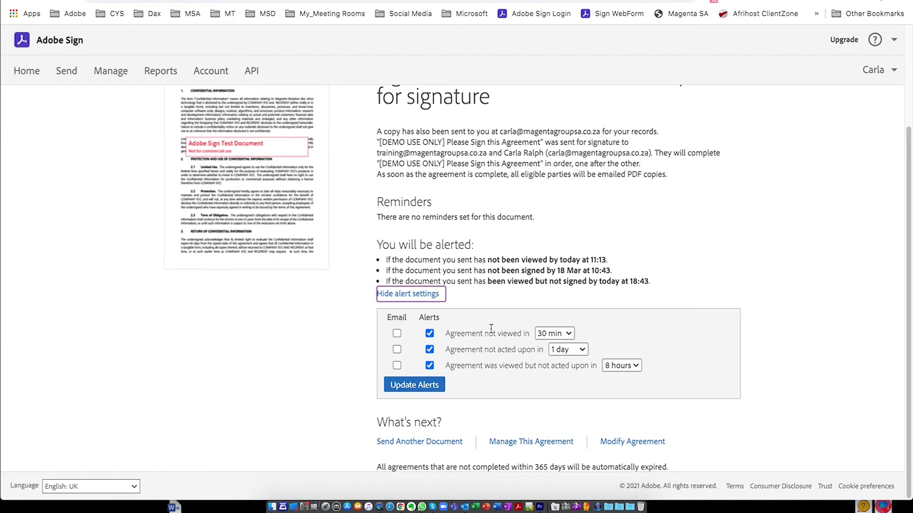
{"action": "left_click", "coordinate": [397, 334]}
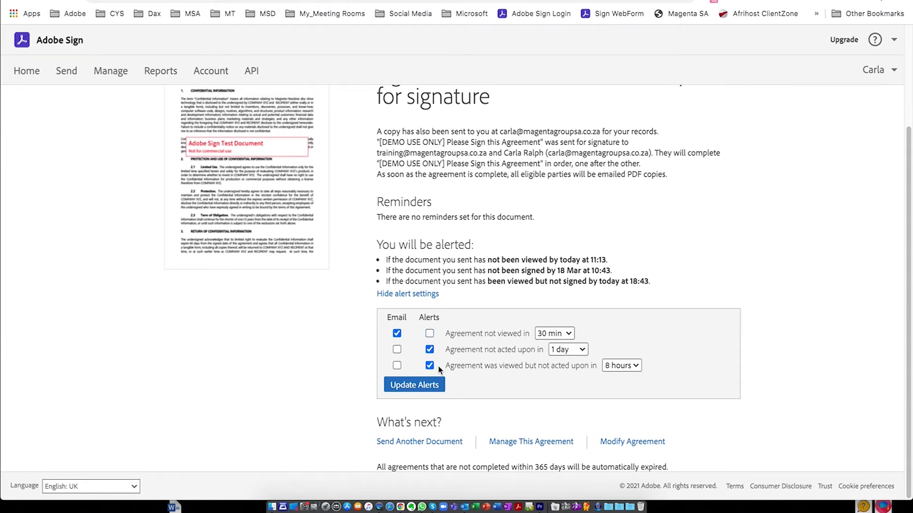
{"action": "left_click", "coordinate": [566, 332]}
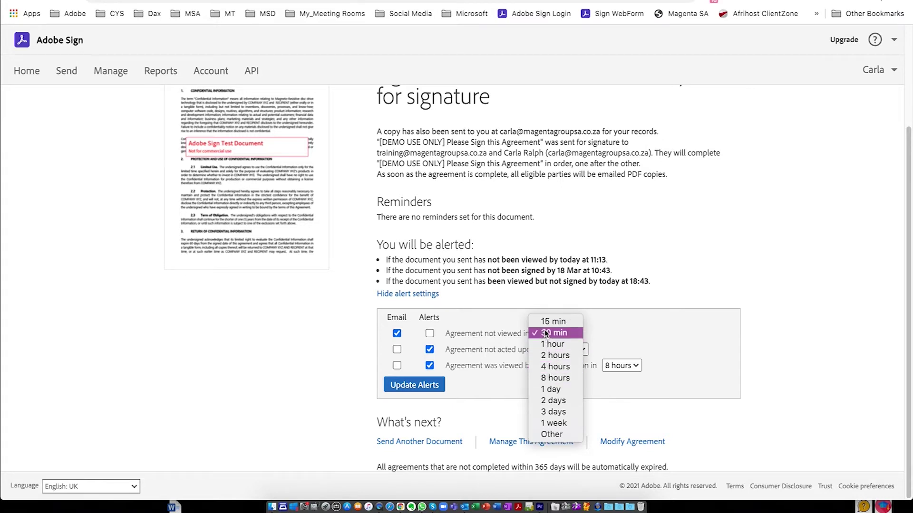
{"action": "left_click", "coordinate": [547, 333]}
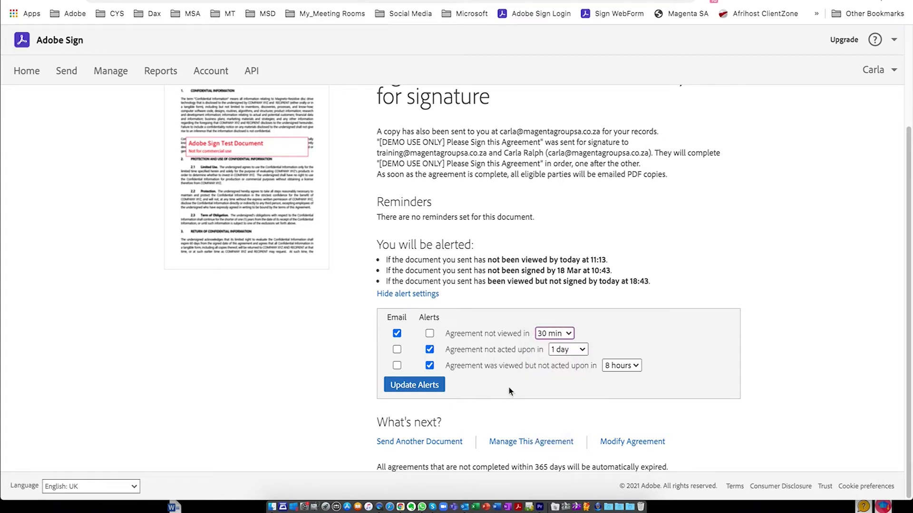
{"action": "left_click", "coordinate": [398, 333]}
Step: Open the details of "[DEMO USE ONLY] Please Sign this Agreement" among the in-progress agreements and review its actions
{"action": "scroll", "coordinate": [277, 300], "scroll_direction": "up", "scroll_amount": 3}
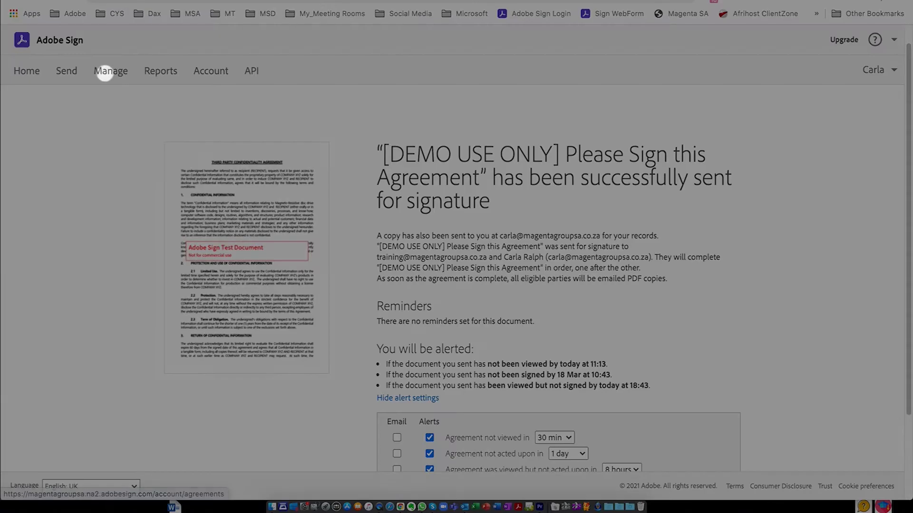
{"action": "left_click", "coordinate": [111, 71]}
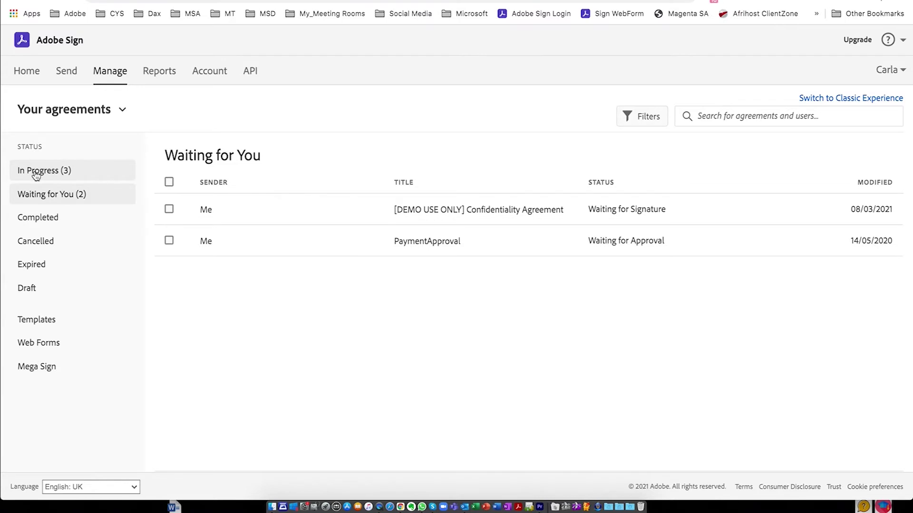
{"action": "left_click", "coordinate": [35, 175]}
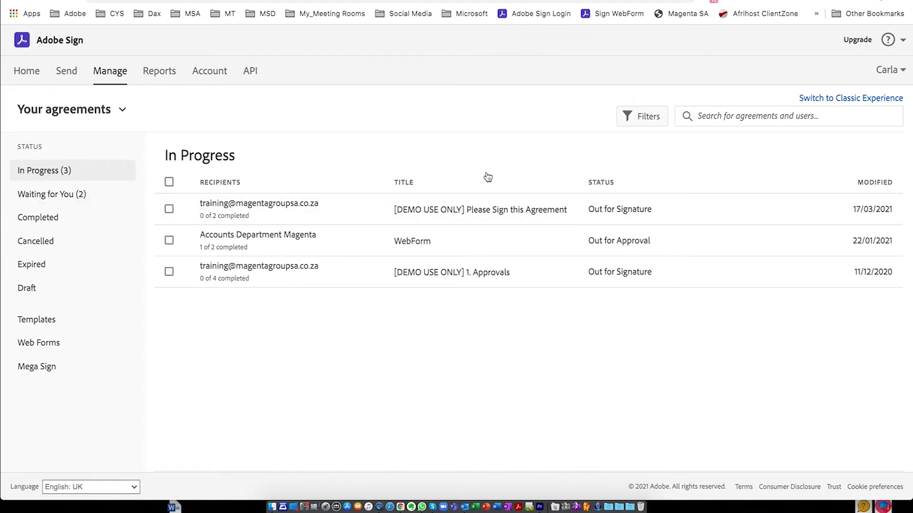
{"action": "left_click", "coordinate": [479, 218]}
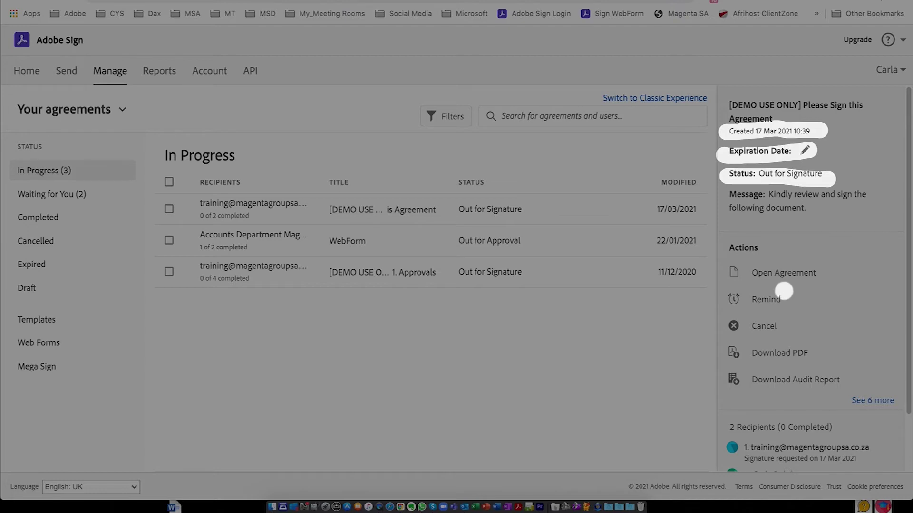
{"action": "scroll", "coordinate": [804, 297], "scroll_direction": "down", "scroll_amount": 2}
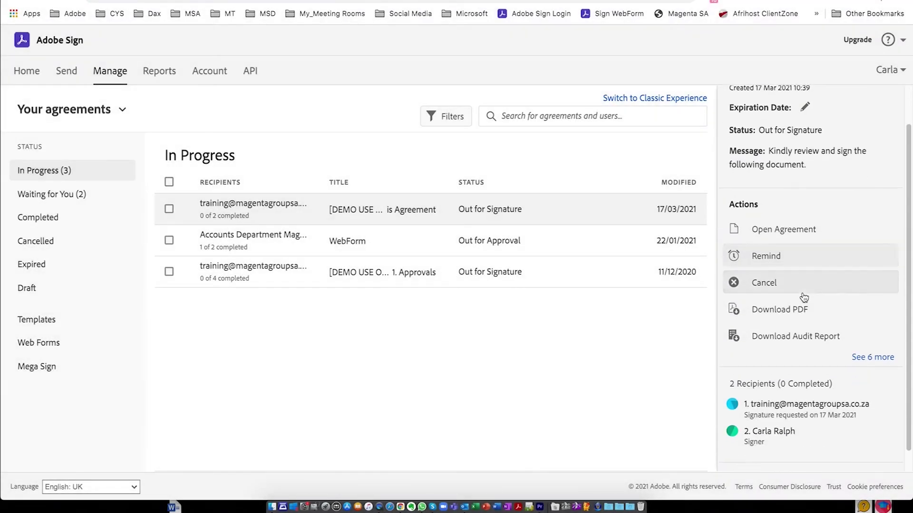
Step: Open the Replace Recipient form for the first signer and cancel it
{"action": "mouse_move", "coordinate": [808, 386]}
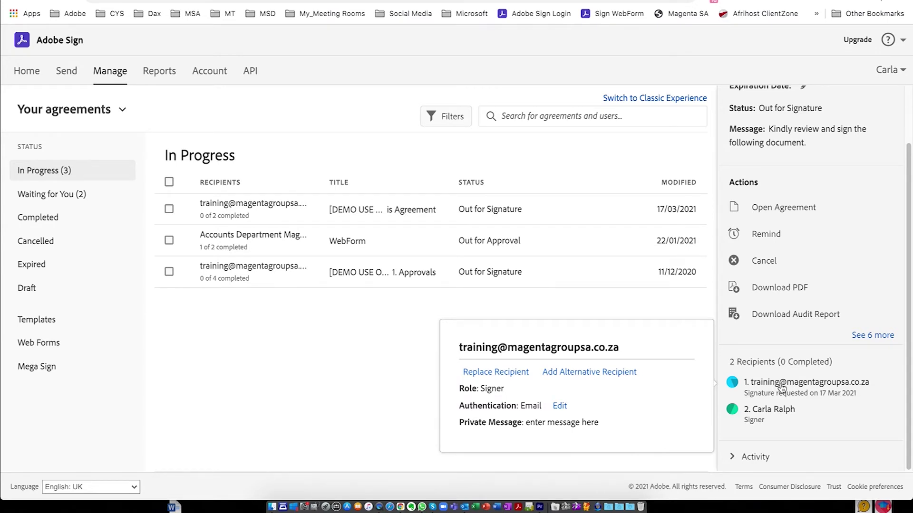
{"action": "left_click", "coordinate": [495, 373]}
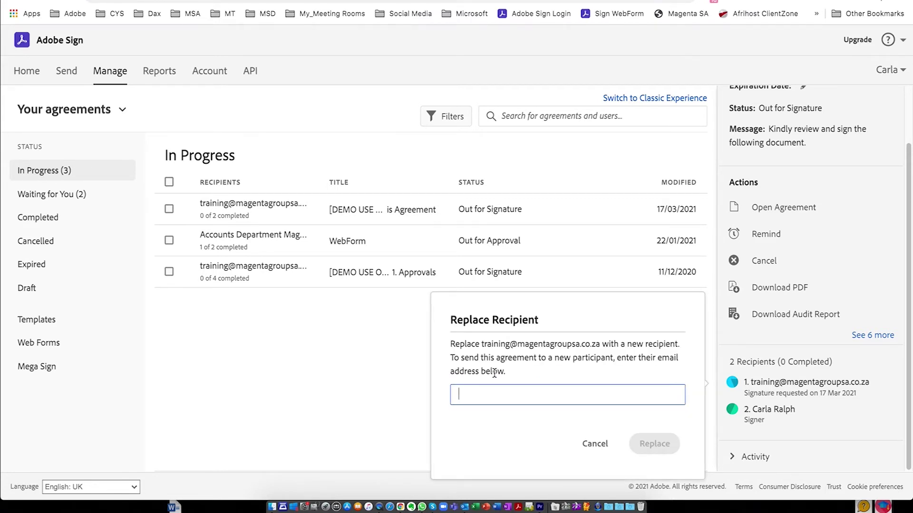
{"action": "left_click", "coordinate": [595, 443]}
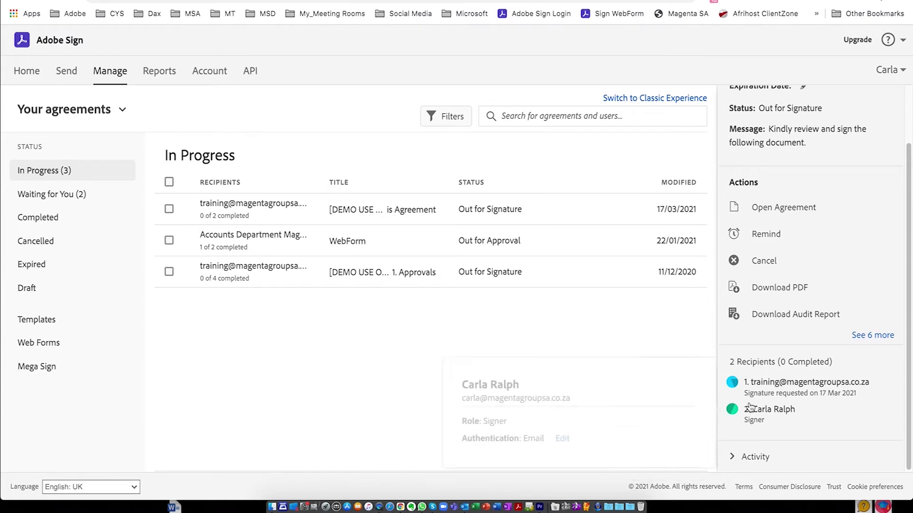
Step: Check the details of both recipients and view the agreement's activity history
{"action": "mouse_move", "coordinate": [756, 387]}
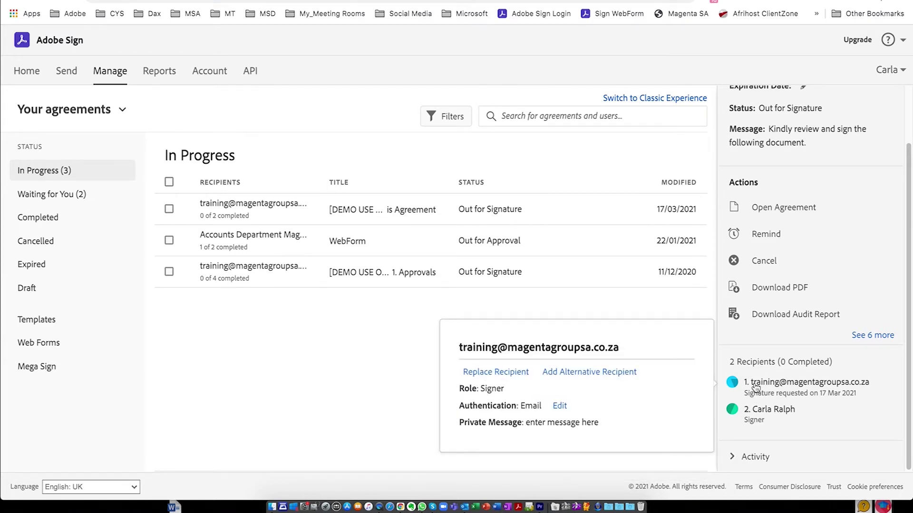
{"action": "mouse_move", "coordinate": [759, 419]}
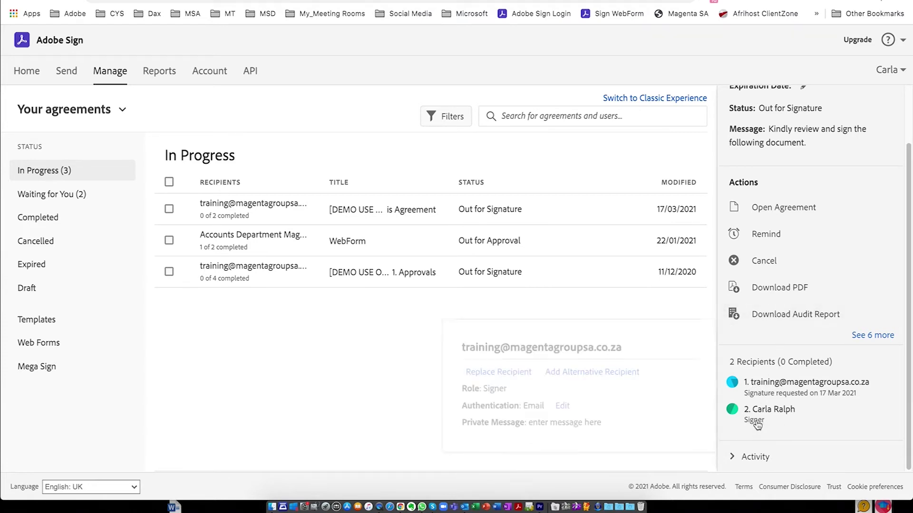
{"action": "left_click", "coordinate": [733, 459]}
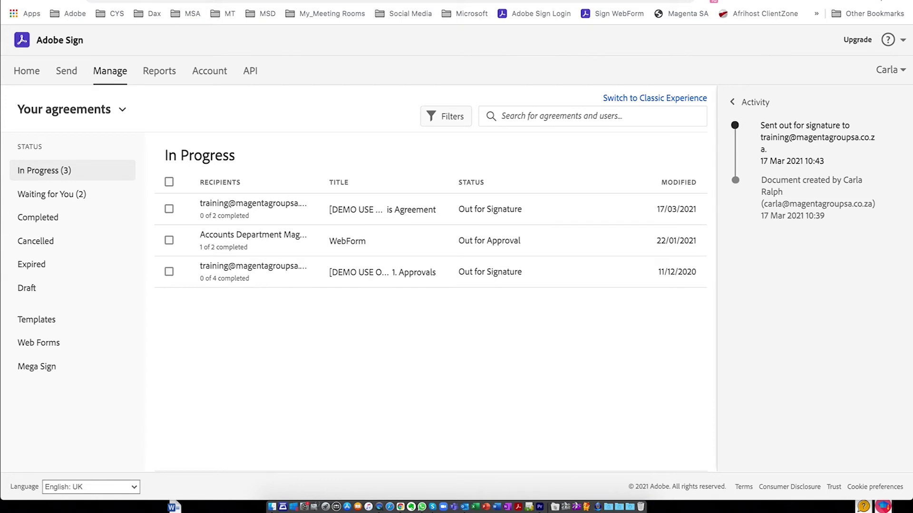
Step: Read the signature request email, highlighting the private message and the requested attachment "Upload Company Registration Docs"
{"action": "scroll", "coordinate": [642, 172], "scroll_direction": "down", "scroll_amount": 5}
{"action": "scroll", "coordinate": [642, 174], "scroll_direction": "up", "scroll_amount": 2}
{"action": "scroll", "coordinate": [641, 176], "scroll_direction": "up", "scroll_amount": 1}
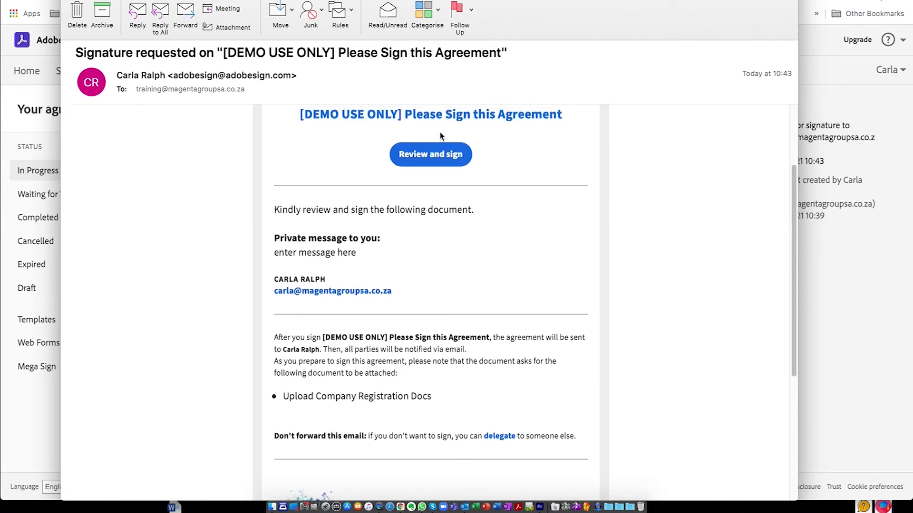
{"action": "scroll", "coordinate": [305, 181], "scroll_direction": "up", "scroll_amount": 1}
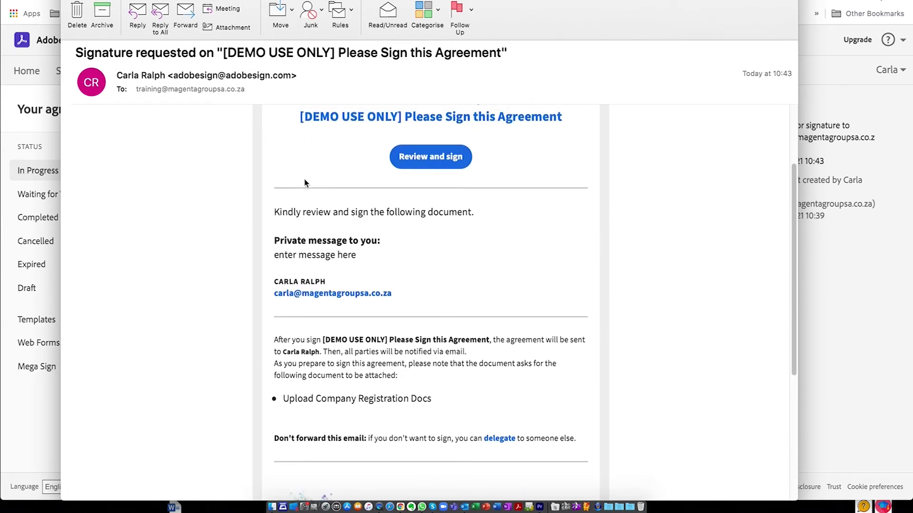
{"action": "left_click_drag", "start_coordinate": [278, 256], "coordinate": [371, 254]}
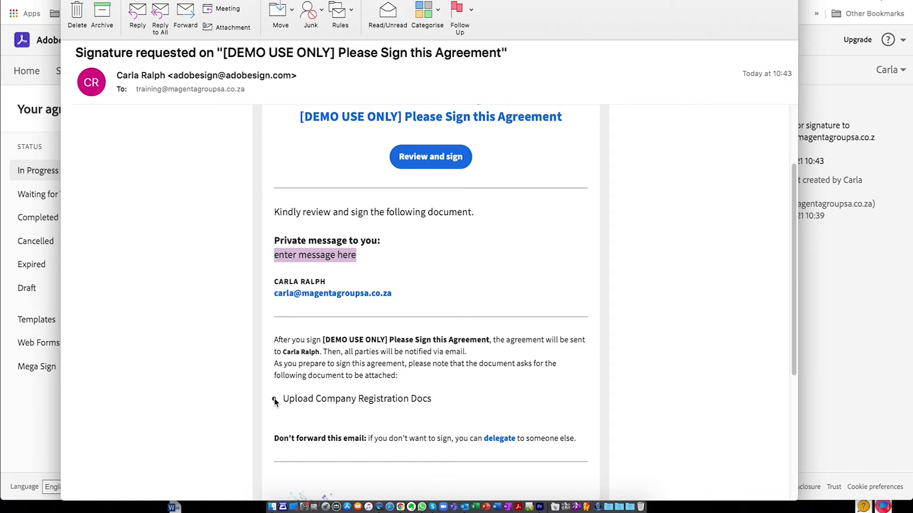
{"action": "left_click_drag", "start_coordinate": [431, 399], "coordinate": [271, 400]}
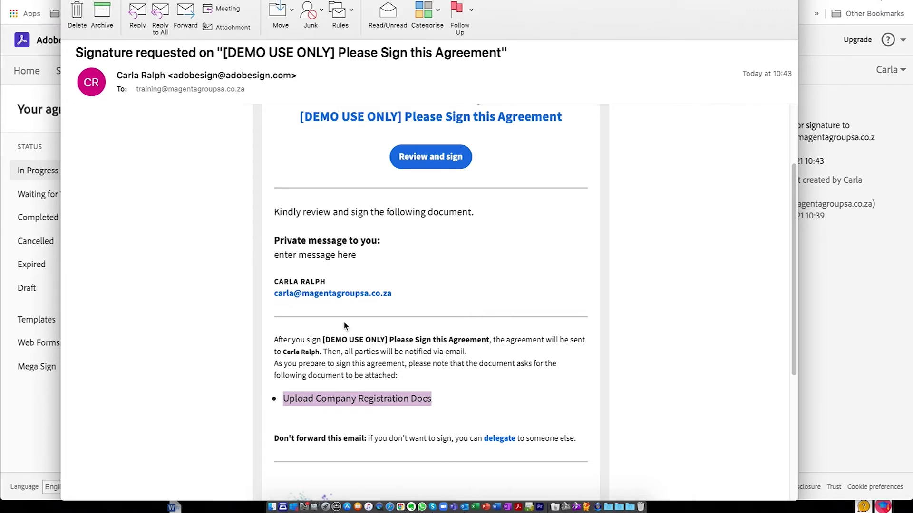
{"action": "scroll", "coordinate": [420, 168], "scroll_direction": "down", "scroll_amount": 1}
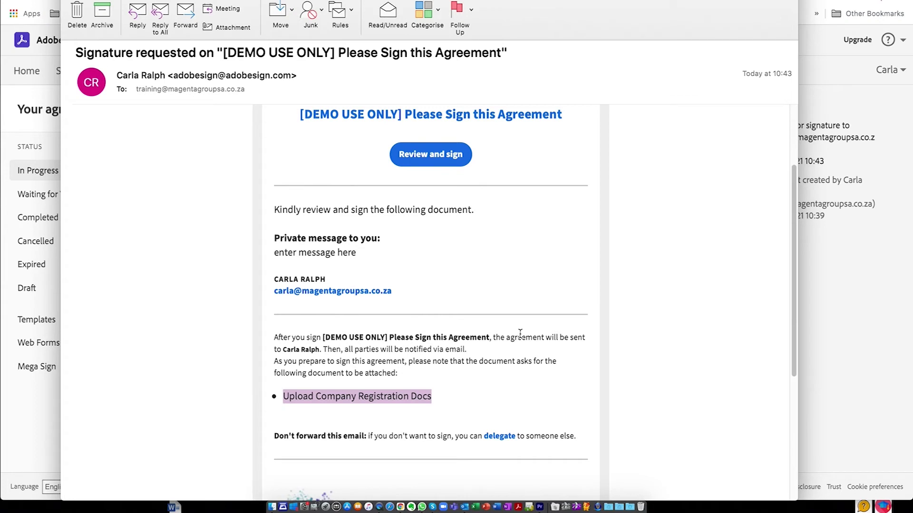
{"action": "scroll", "coordinate": [463, 166], "scroll_direction": "down", "scroll_amount": 1}
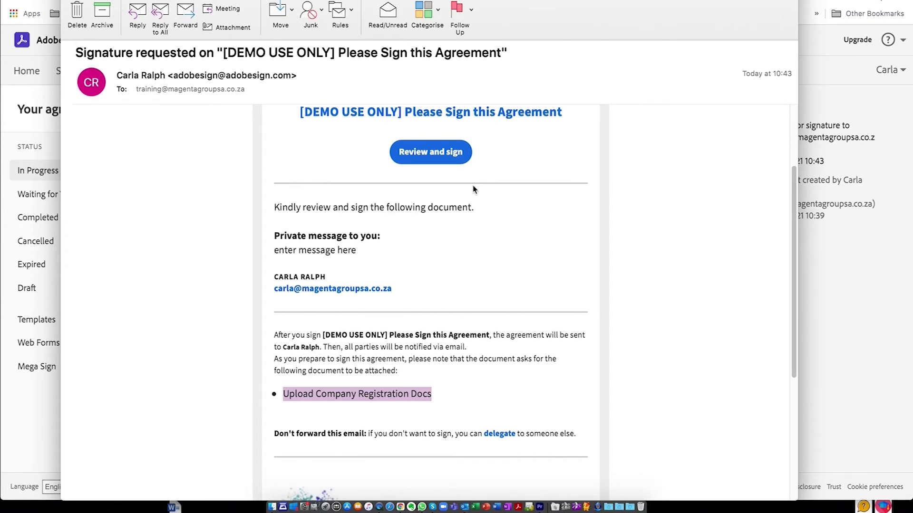
Step: Copy the email's Review and sign link, switch to Safari, and open the agreement there in an enlarged window
{"action": "right_click", "coordinate": [426, 156]}
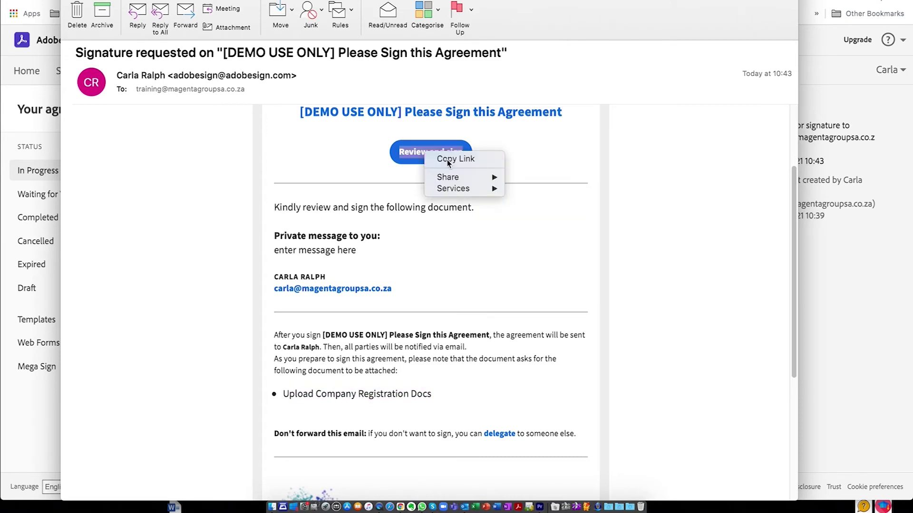
{"action": "left_click", "coordinate": [447, 160]}
{"action": "left_click", "coordinate": [390, 507]}
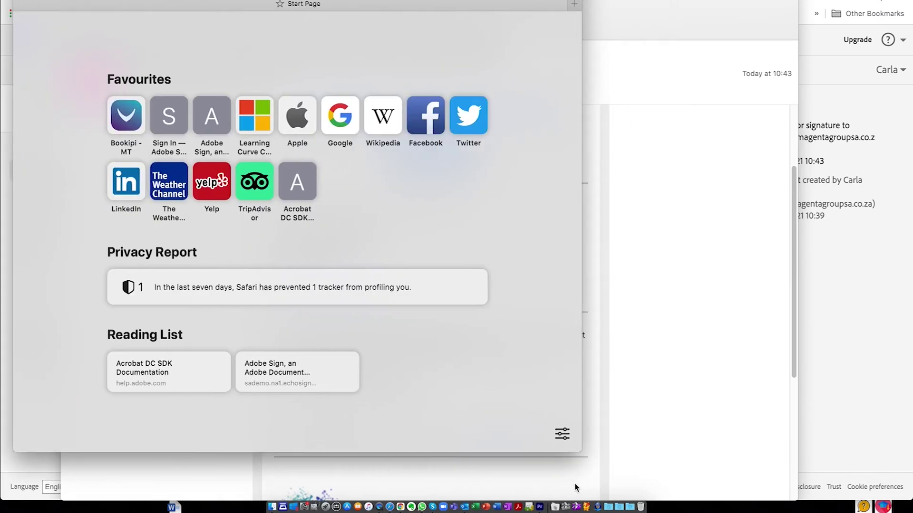
{"action": "double_click", "coordinate": [574, 450]}
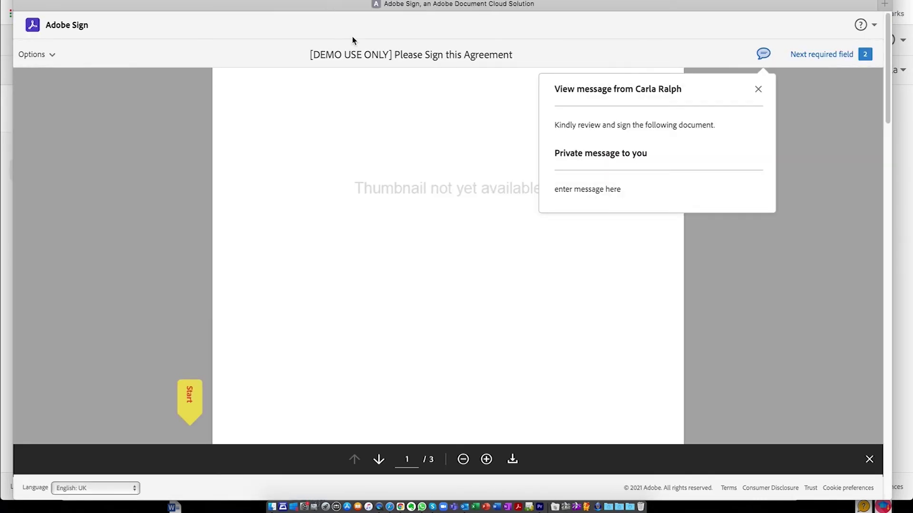
Step: Review the sender's private message and the available signing options for the agreement, closing both
{"action": "left_click", "coordinate": [771, 182]}
{"action": "left_click", "coordinate": [763, 54]}
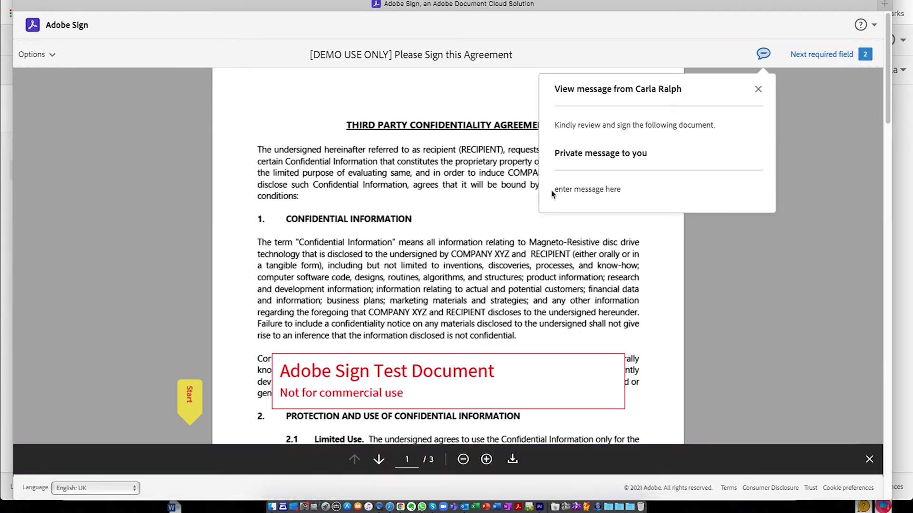
{"action": "left_click_drag", "start_coordinate": [555, 189], "coordinate": [627, 189]}
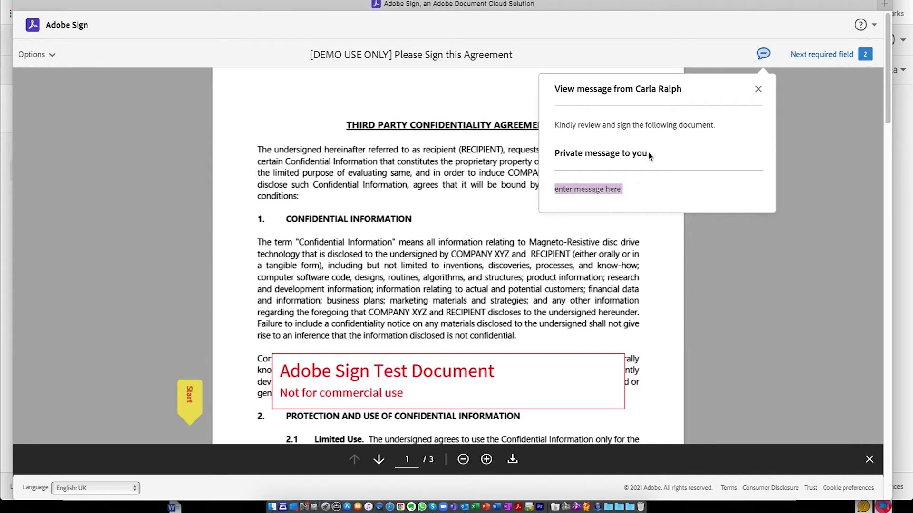
{"action": "left_click", "coordinate": [776, 284]}
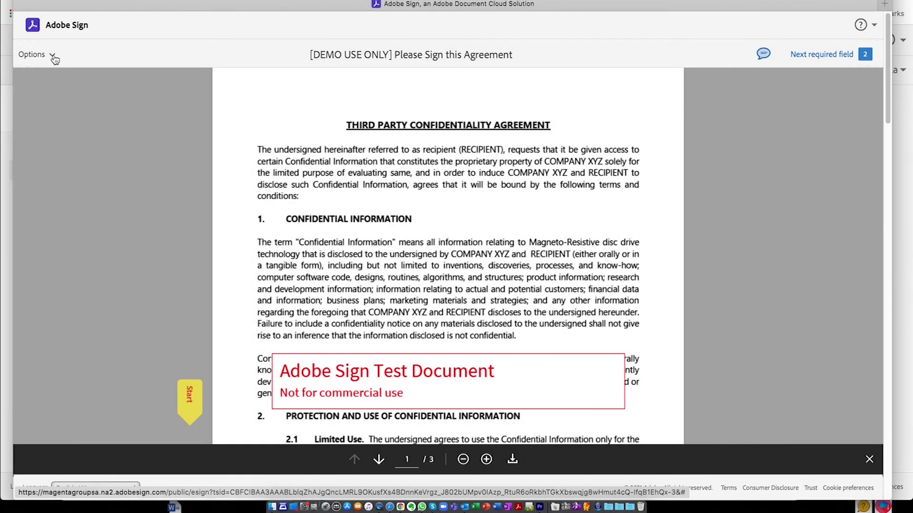
{"action": "left_click", "coordinate": [52, 56]}
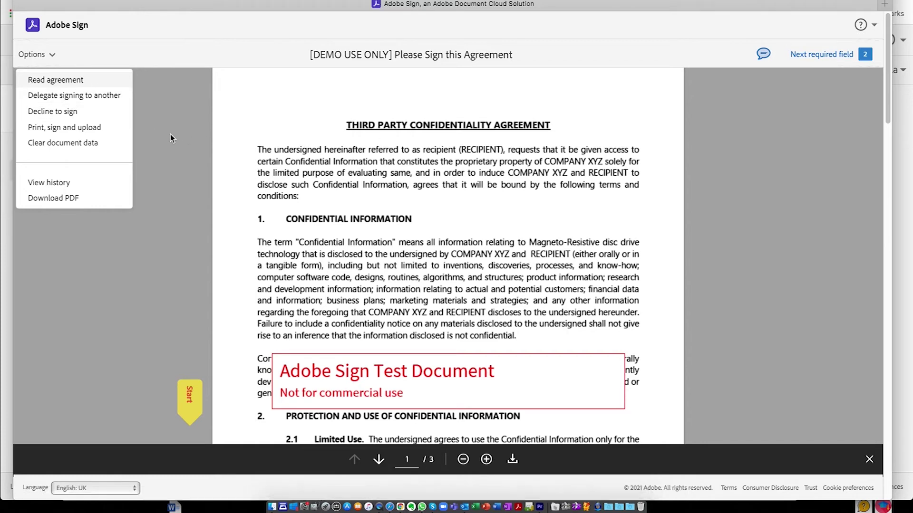
{"action": "key", "text": "Escape"}
Step: Read through the agreement's clauses and jump to the first required field in the signature block
{"action": "scroll", "coordinate": [441, 158], "scroll_direction": "down", "scroll_amount": 1}
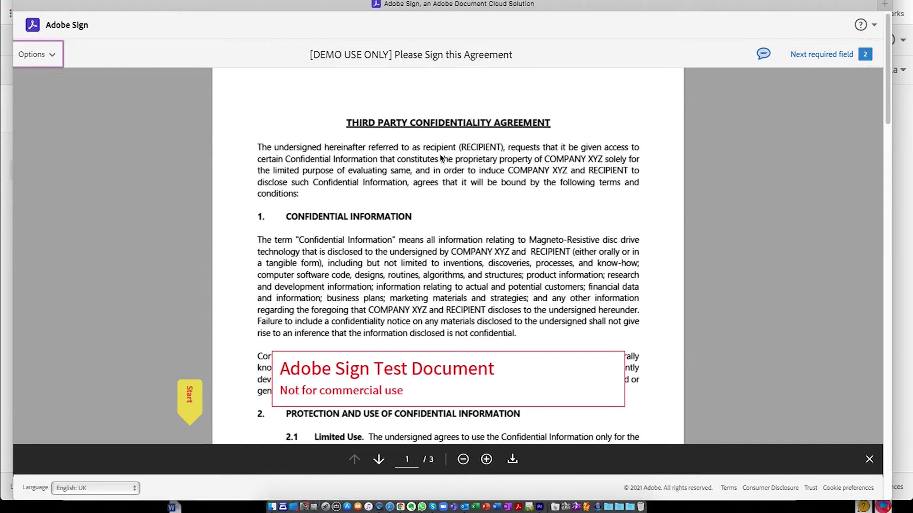
{"action": "scroll", "coordinate": [441, 158], "scroll_direction": "down", "scroll_amount": 10}
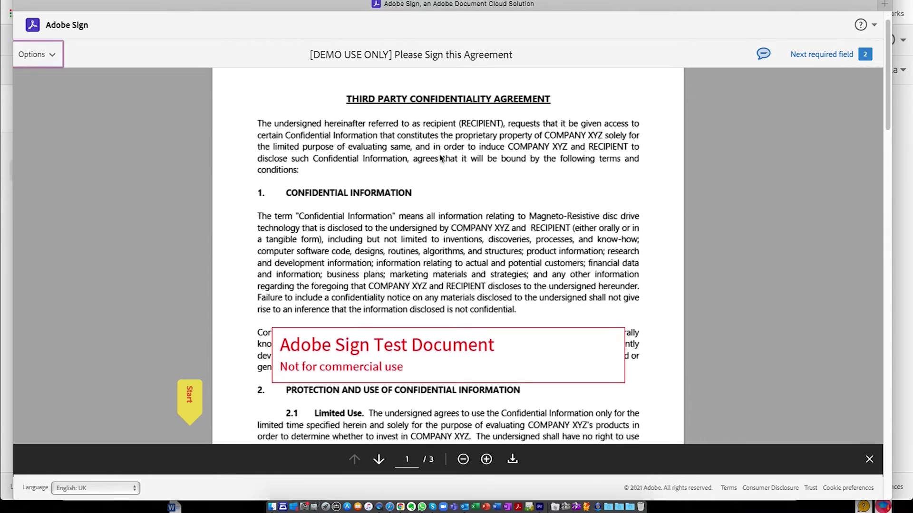
{"action": "scroll", "coordinate": [441, 158], "scroll_direction": "down", "scroll_amount": 5}
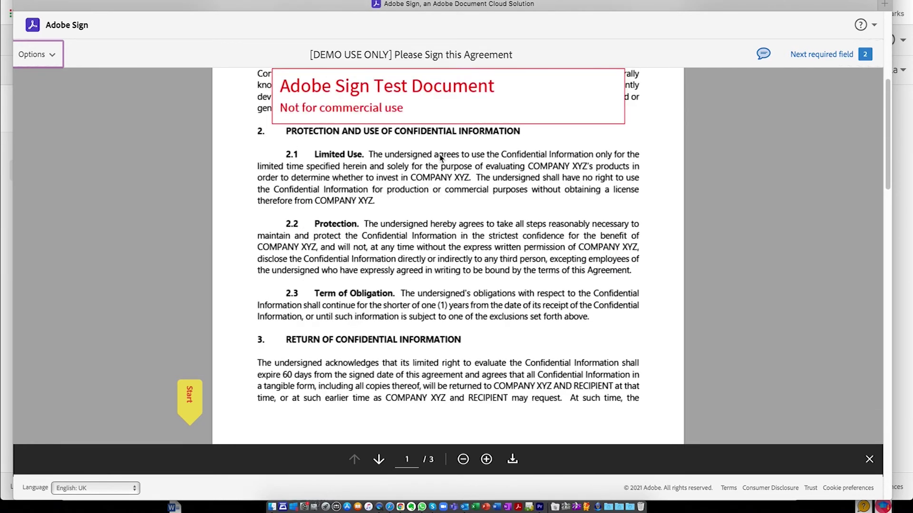
{"action": "scroll", "coordinate": [441, 158], "scroll_direction": "down", "scroll_amount": 8}
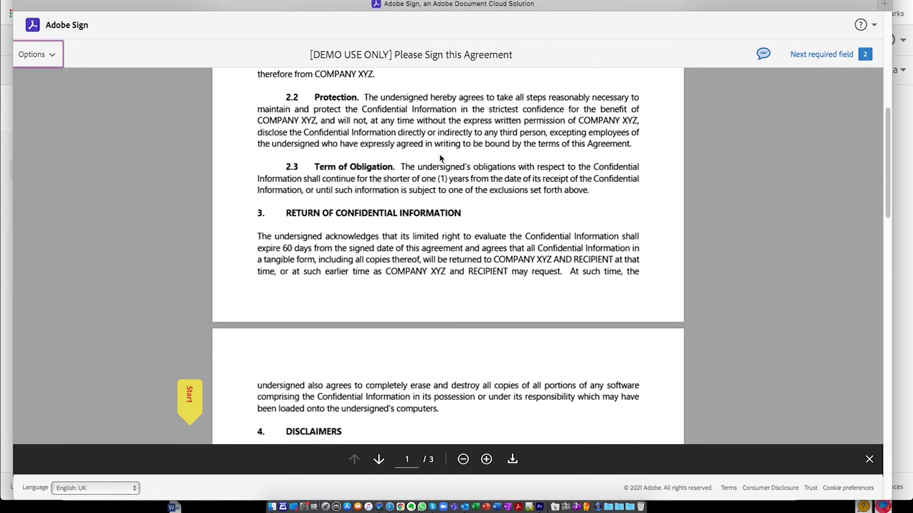
{"action": "scroll", "coordinate": [441, 159], "scroll_direction": "down", "scroll_amount": 3}
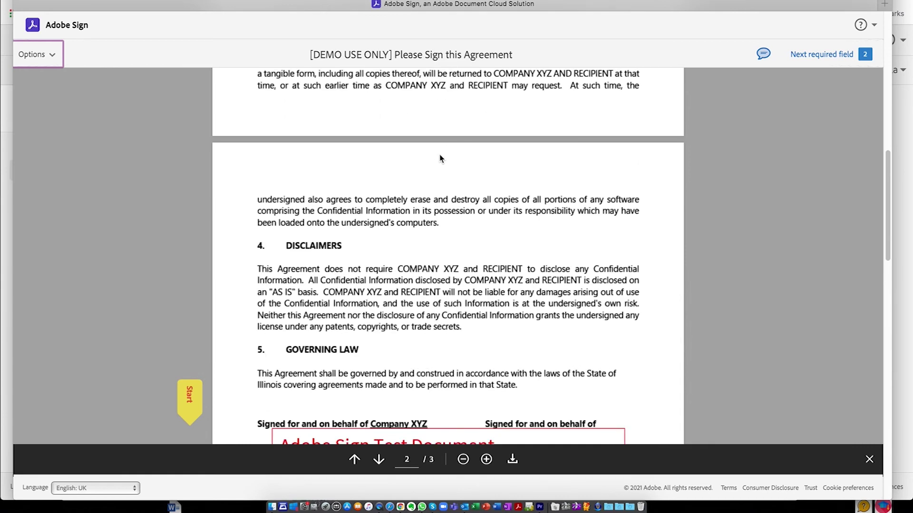
{"action": "left_click", "coordinate": [189, 405]}
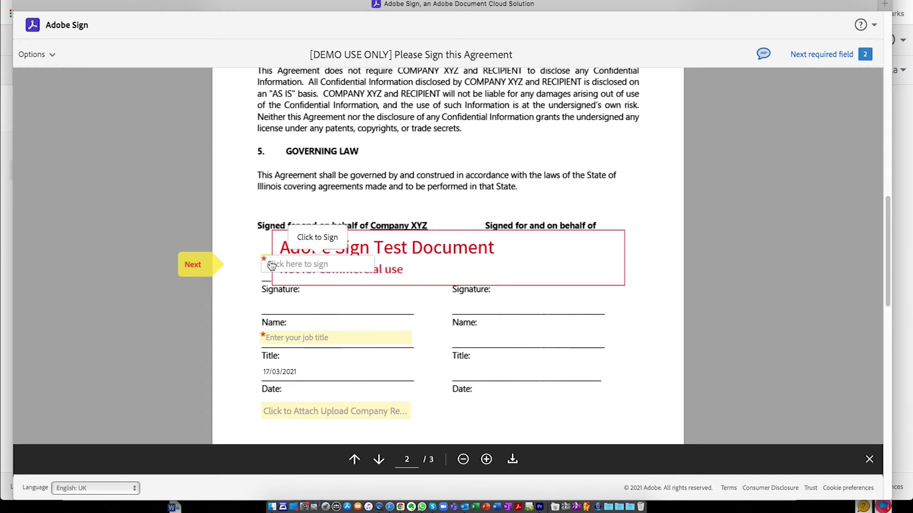
Step: Open the signature field and enter the signer's full name as a typed signature
{"action": "left_click", "coordinate": [300, 269]}
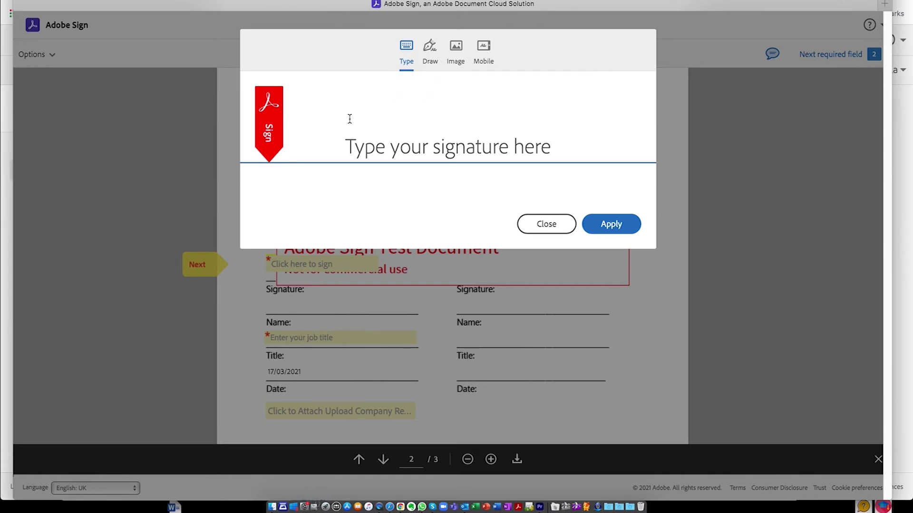
{"action": "left_click", "coordinate": [403, 148]}
{"action": "type", "text": "J"}
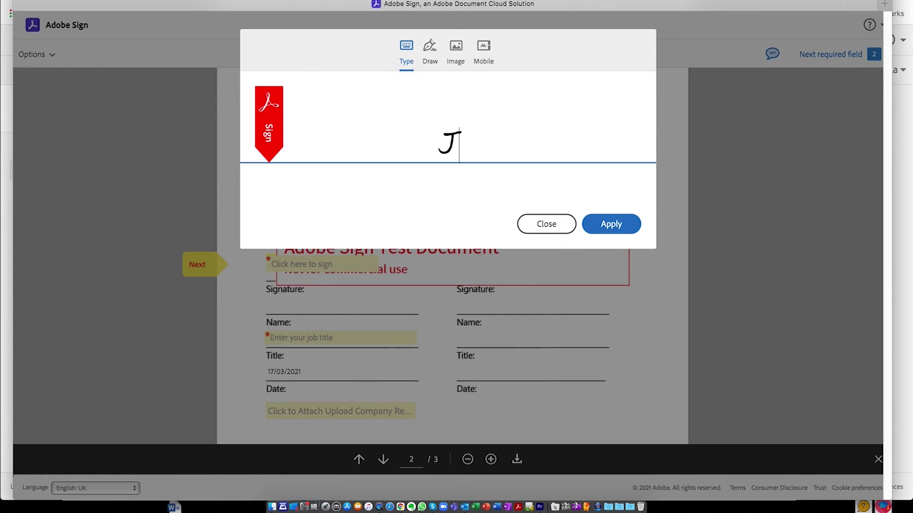
{"action": "type", "text": "ane Doe"}
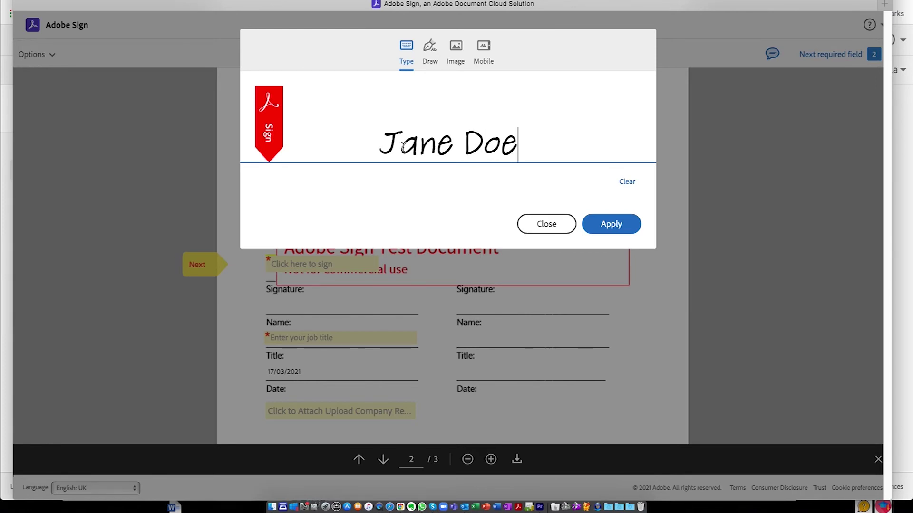
Step: Switch to a drawn signature, sketch the signer's first name freehand, and highlight the printed name beneath it
{"action": "left_click", "coordinate": [429, 48]}
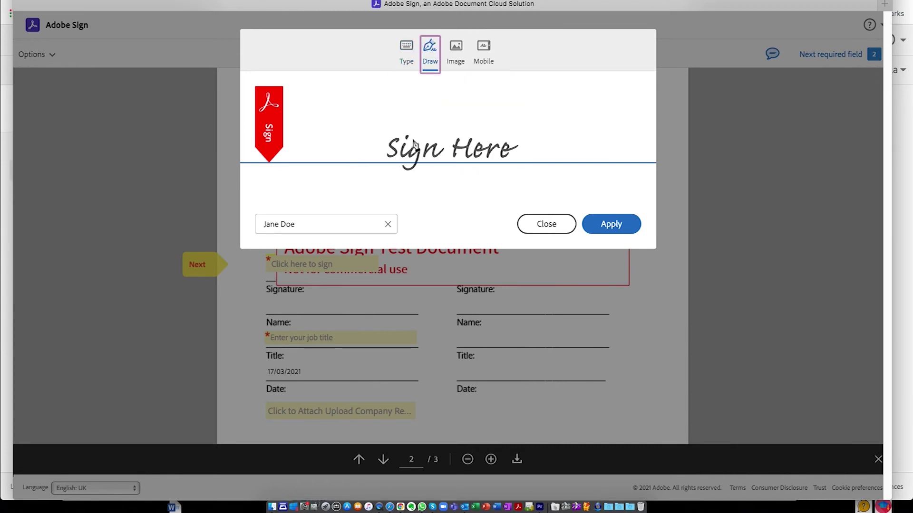
{"action": "left_click_drag", "start_coordinate": [387, 130], "coordinate": [412, 118]}
{"action": "left_click_drag", "start_coordinate": [417, 155], "coordinate": [485, 142]}
{"action": "left_click_drag", "start_coordinate": [398, 118], "coordinate": [457, 103]}
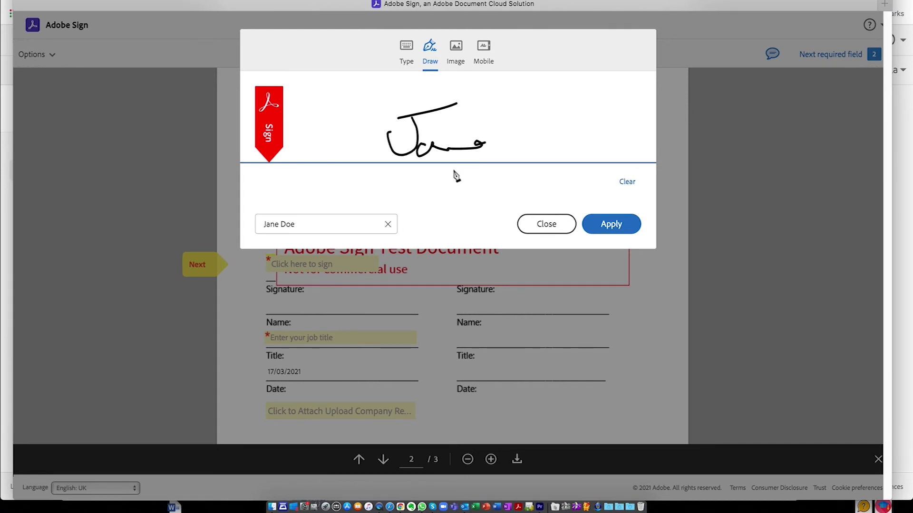
{"action": "left_click_drag", "start_coordinate": [304, 224], "coordinate": [260, 241]}
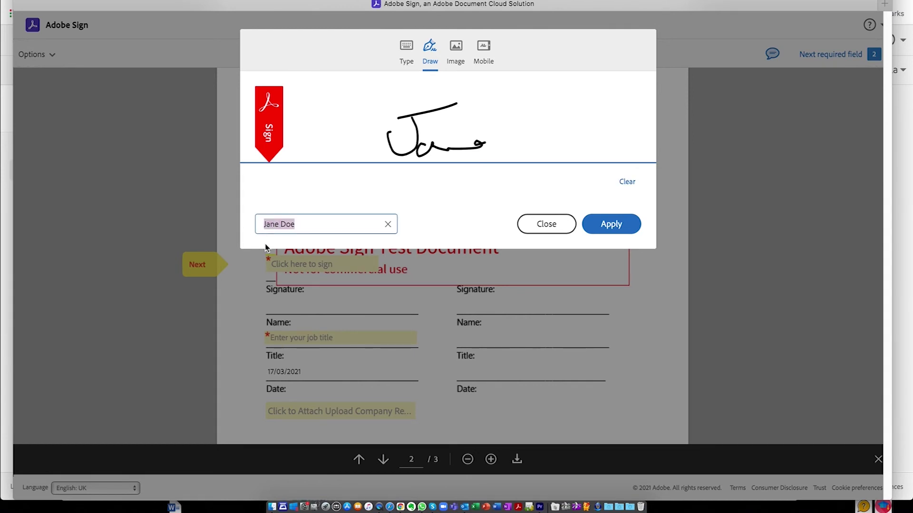
Step: Load Signature.png from the Sign folder in Demo files as an image signature
{"action": "left_click", "coordinate": [455, 48]}
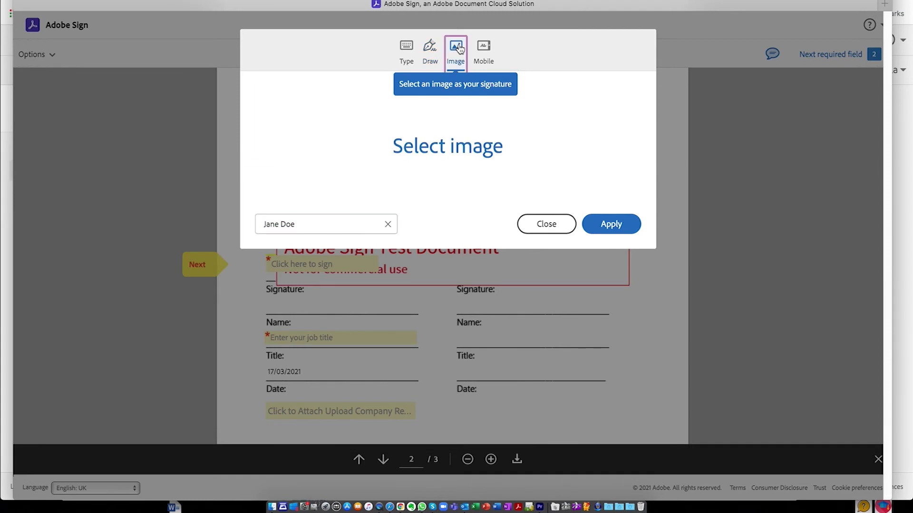
{"action": "left_click", "coordinate": [451, 147]}
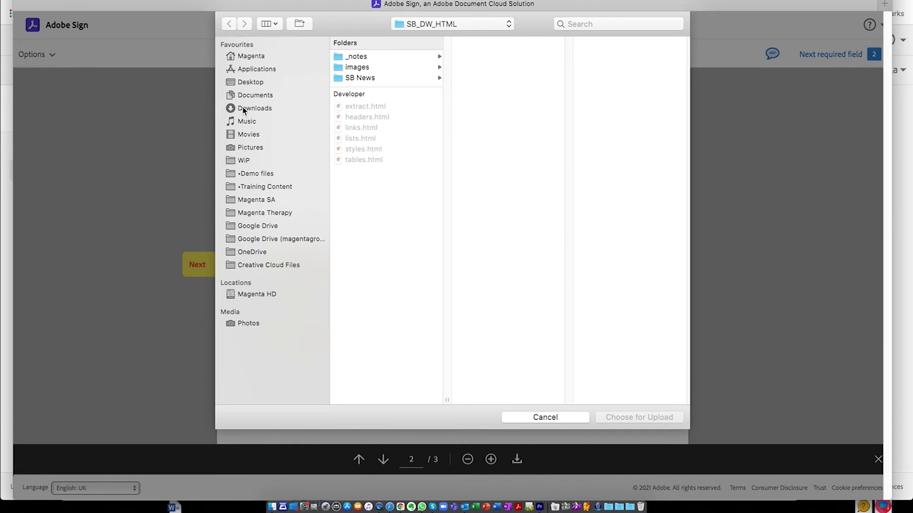
{"action": "left_click", "coordinate": [244, 84]}
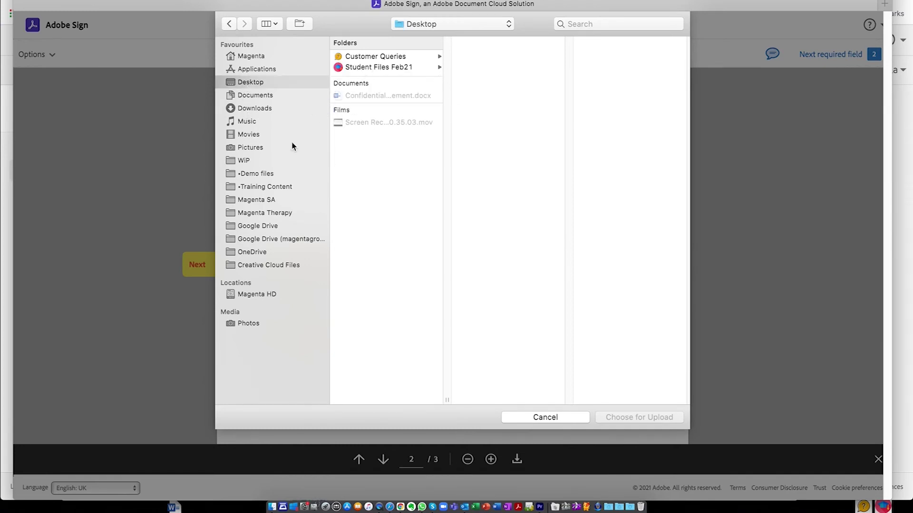
{"action": "left_click", "coordinate": [250, 174]}
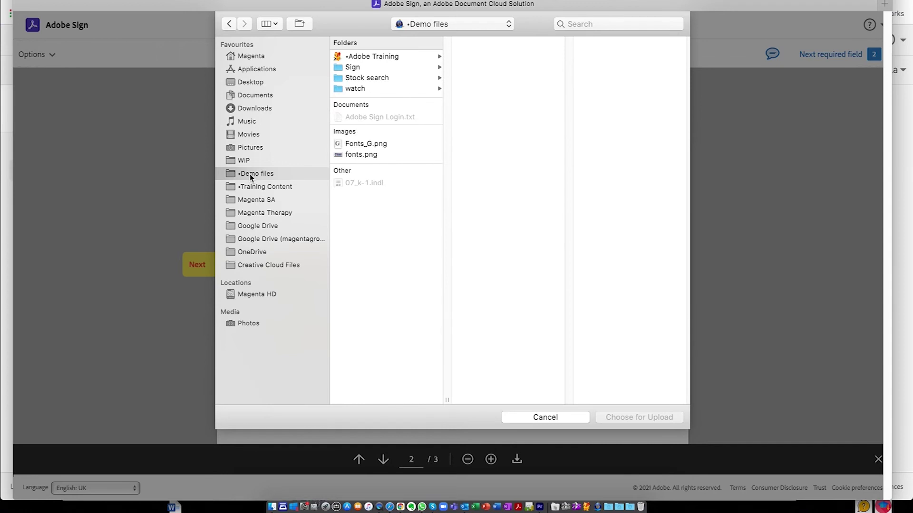
{"action": "left_click", "coordinate": [353, 69]}
{"action": "left_click", "coordinate": [478, 209]}
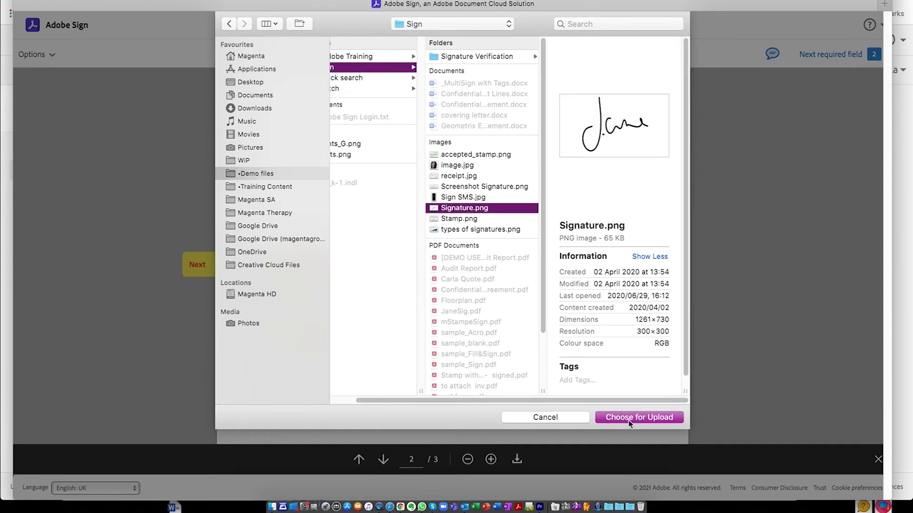
{"action": "left_click", "coordinate": [634, 415]}
{"action": "left_click", "coordinate": [633, 414]}
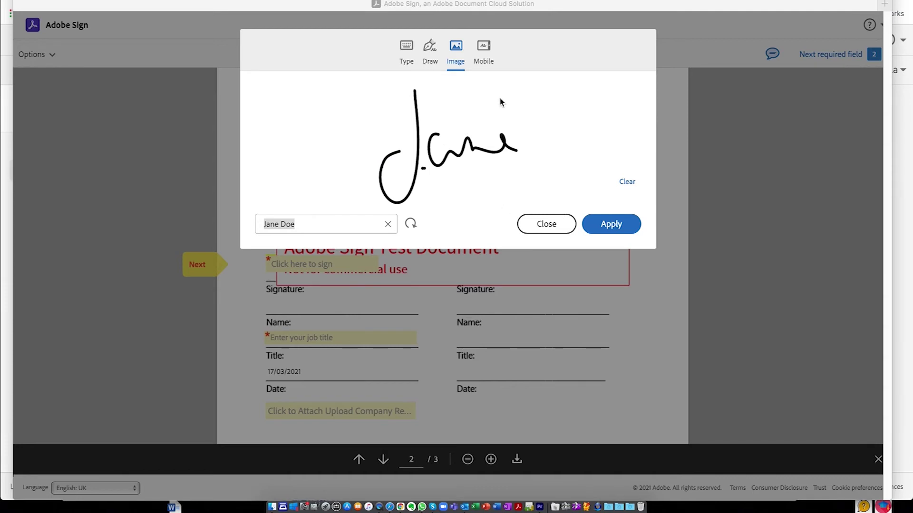
Step: View the mobile signature option, return to the drawn signature, and apply it to the agreement's signature field
{"action": "left_click", "coordinate": [489, 54]}
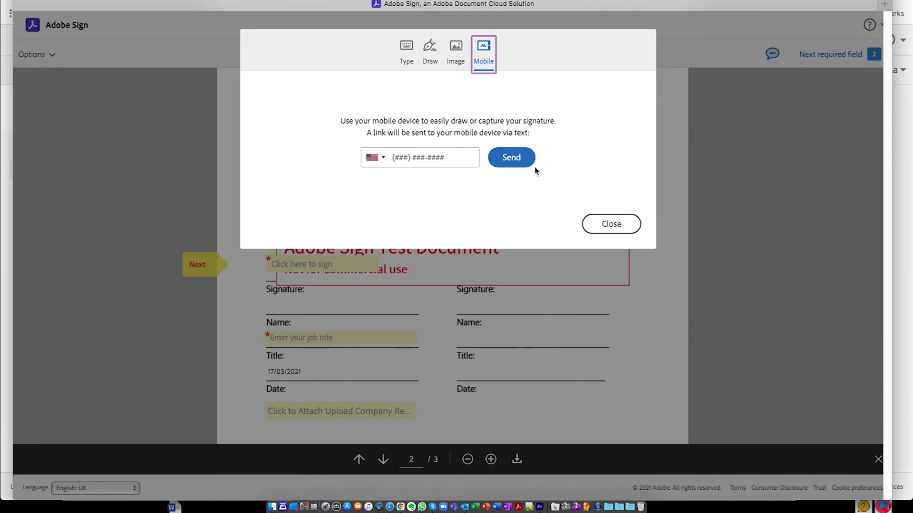
{"action": "left_click", "coordinate": [430, 53]}
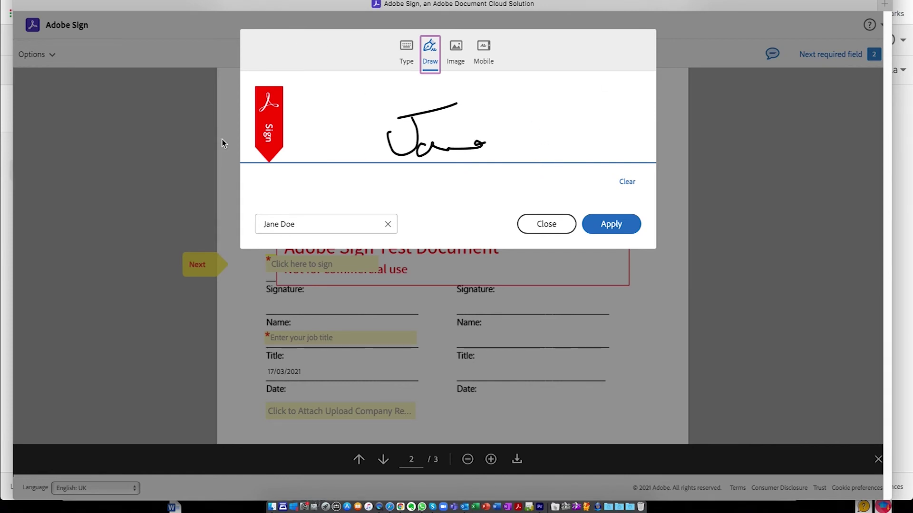
{"action": "left_click", "coordinate": [611, 225]}
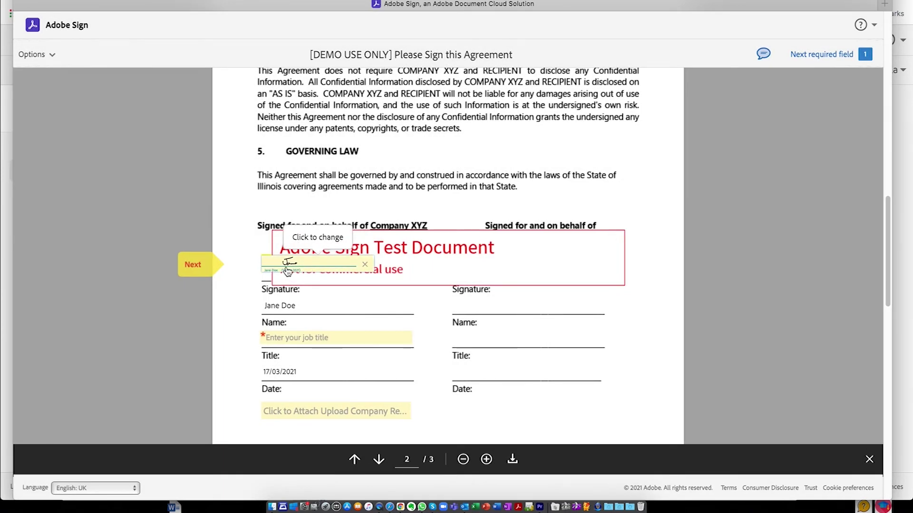
{"action": "left_click_drag", "start_coordinate": [263, 308], "coordinate": [298, 308]}
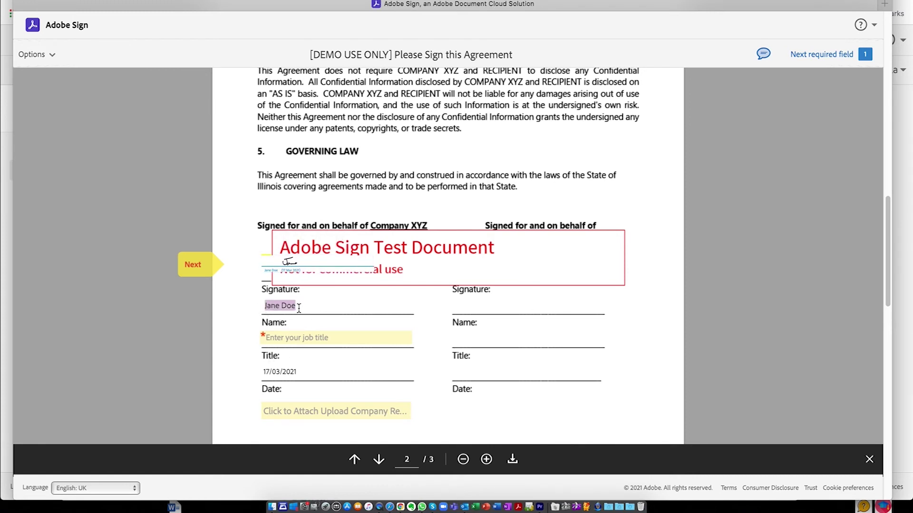
Step: Enter "Presenter" as the signer's job title in the required title field
{"action": "left_click", "coordinate": [286, 339]}
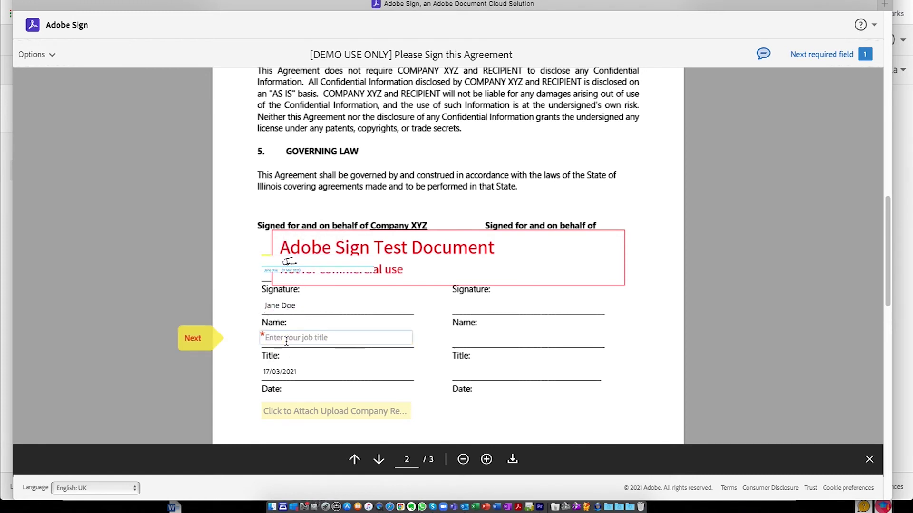
{"action": "type", "text": "Preside"}
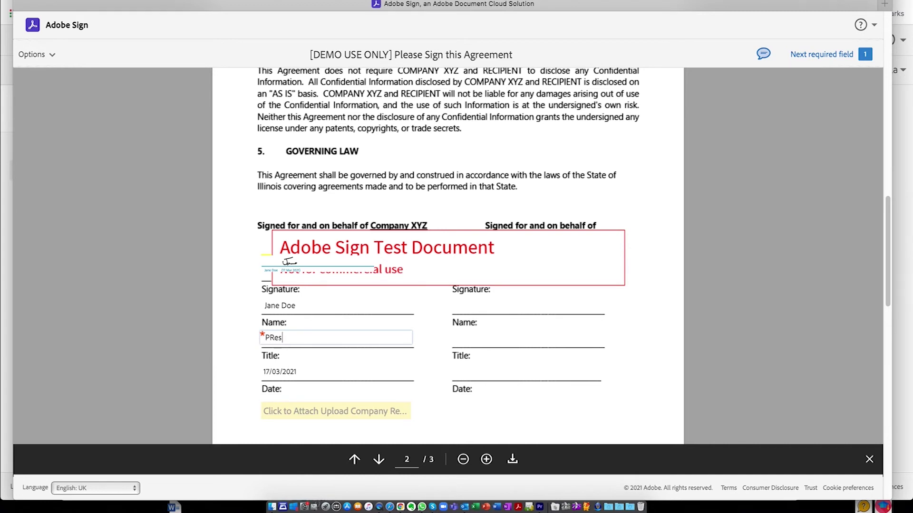
{"action": "key", "text": "BackSpace"}
{"action": "key", "text": "BackSpace"}
{"action": "key", "text": "BackSpace"}
{"action": "key", "text": "BackSpace"}
{"action": "key", "text": "BackSpace"}
{"action": "key", "text": "BackSpace"}
{"action": "type", "text": "resenter"}
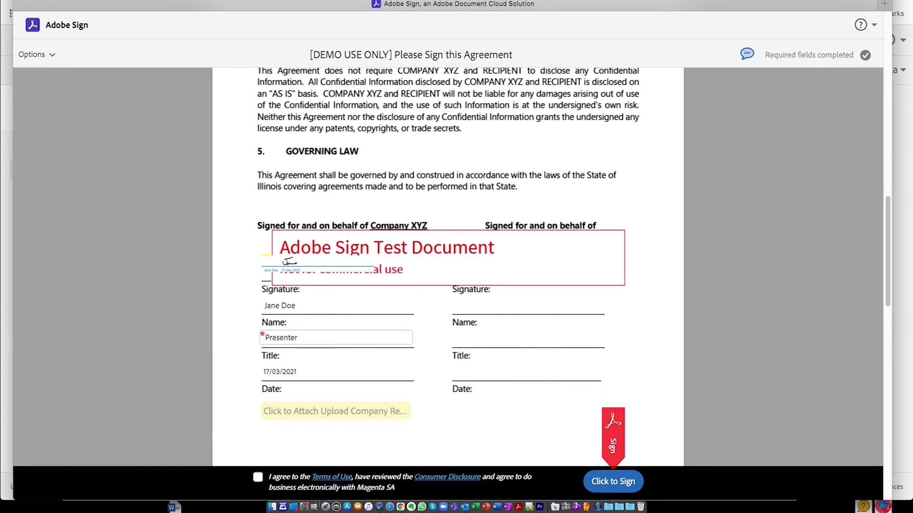
Step: Attach the quote PDF from the Sign folder to the company registration documents field
{"action": "left_click", "coordinate": [316, 416]}
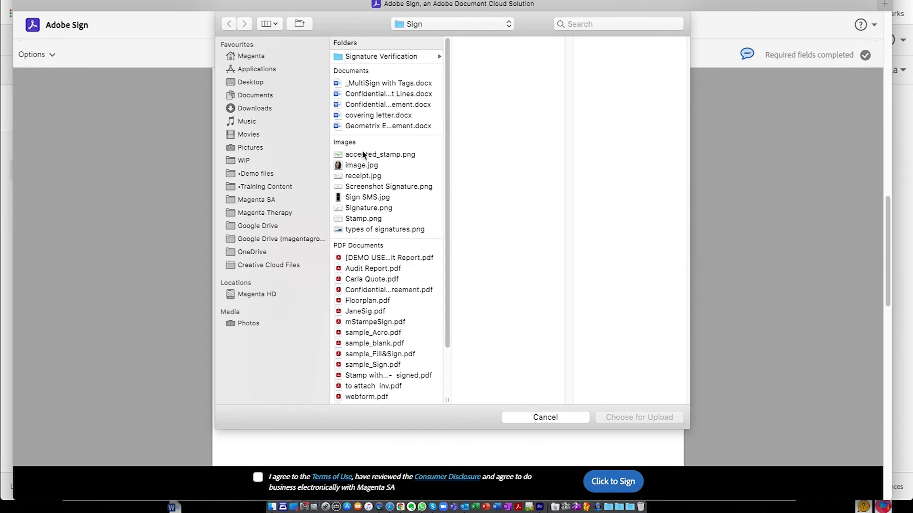
{"action": "left_click", "coordinate": [358, 230]}
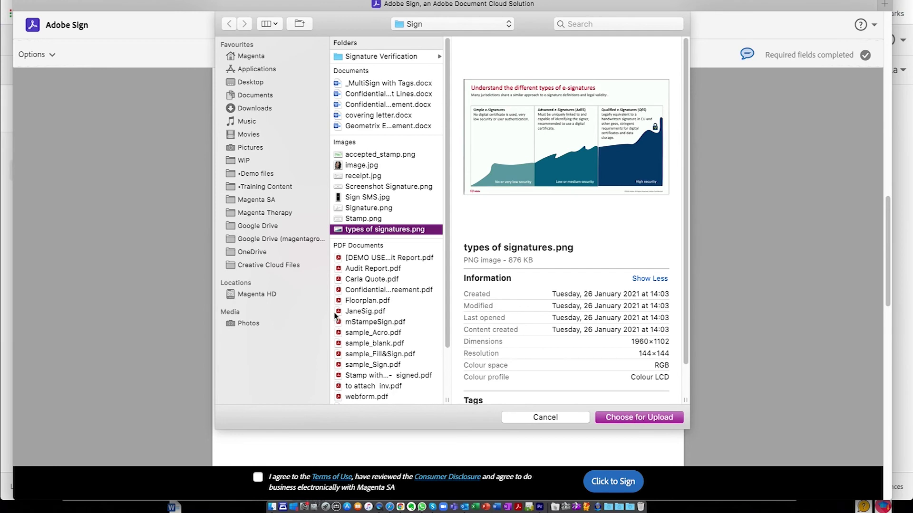
{"action": "left_click", "coordinate": [364, 282]}
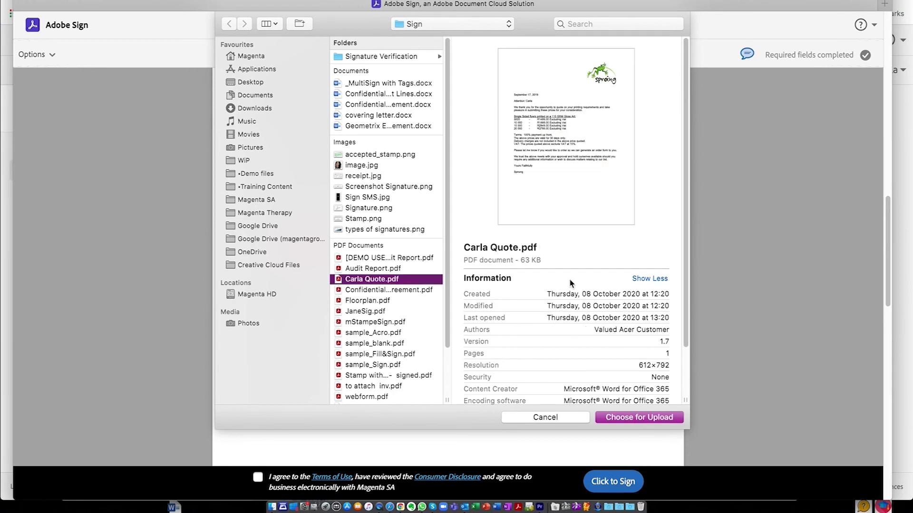
{"action": "left_click", "coordinate": [659, 419]}
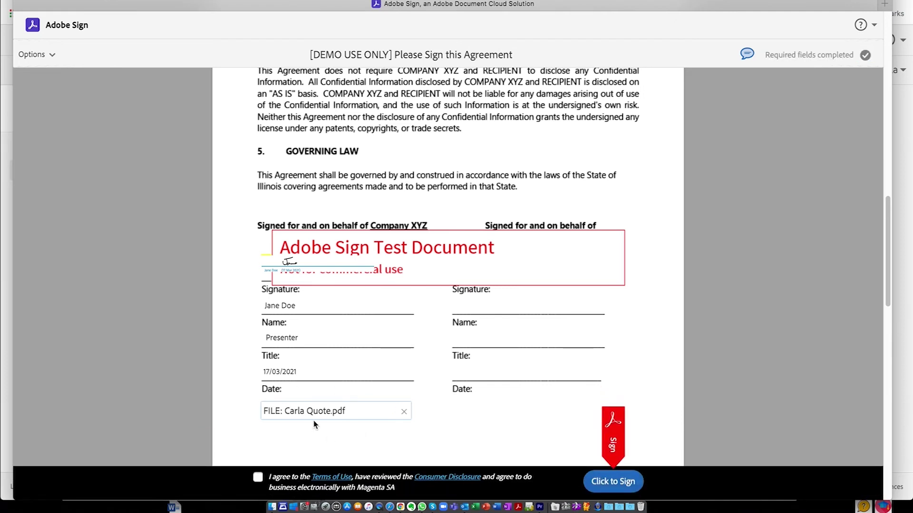
Step: Agree to the Terms of Use and Consumer Disclosure and submit the signed agreement
{"action": "scroll", "coordinate": [514, 364], "scroll_direction": "down", "scroll_amount": 2}
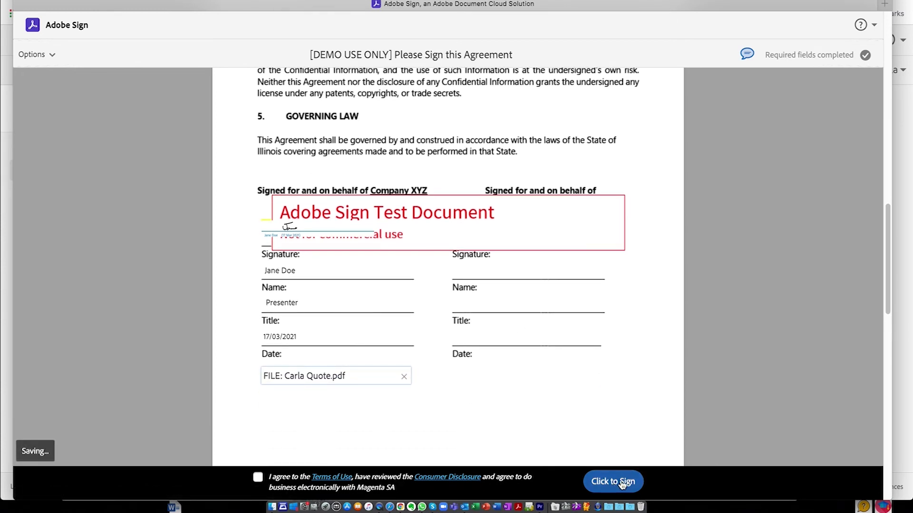
{"action": "left_click", "coordinate": [258, 477]}
{"action": "left_click", "coordinate": [614, 488]}
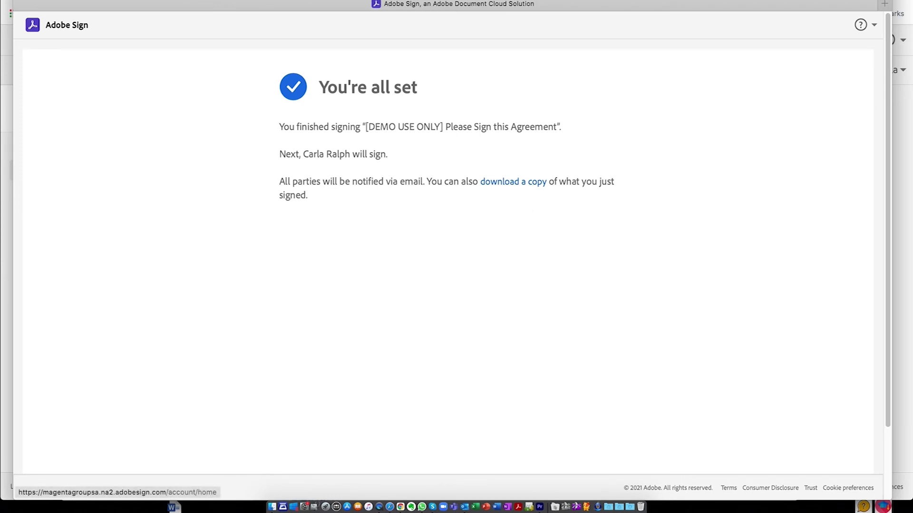
Step: Close the signing page and the request email, and look up the agreement under the Waiting for You status
{"action": "left_click", "coordinate": [33, 1]}
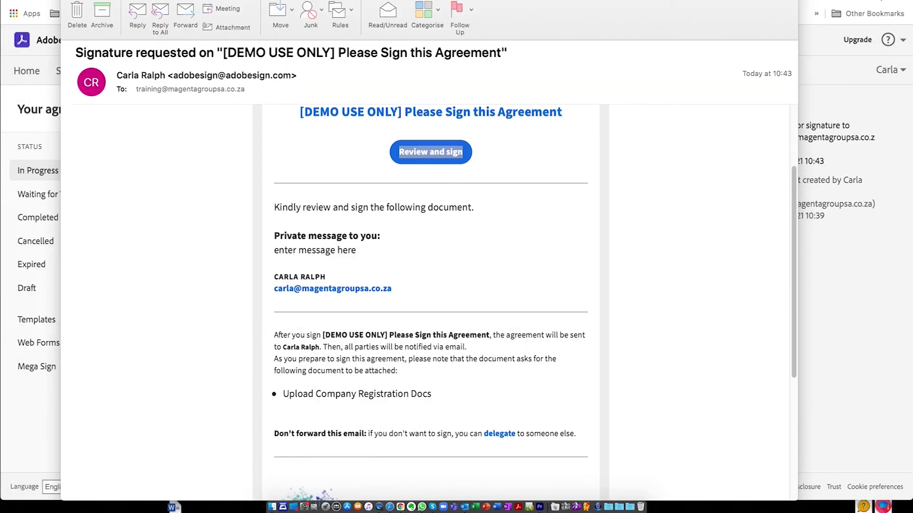
{"action": "left_click", "coordinate": [85, 0]}
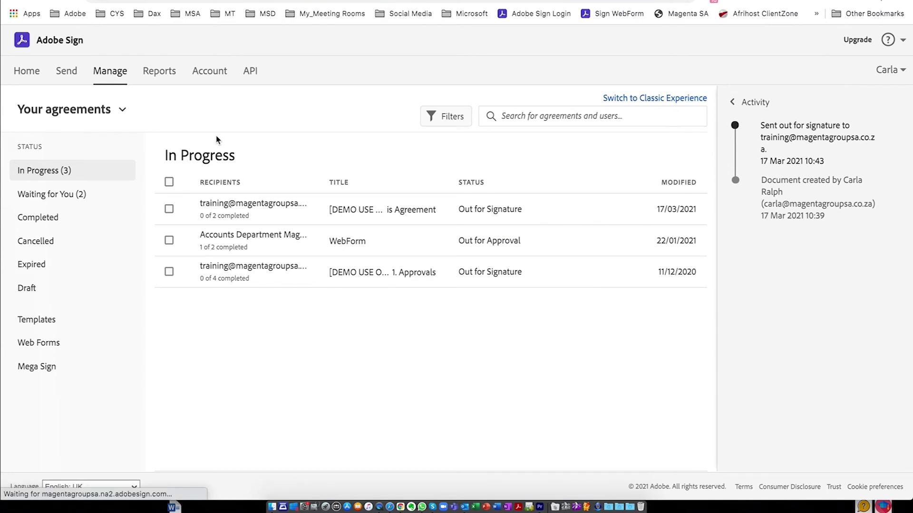
{"action": "left_click", "coordinate": [272, 257]}
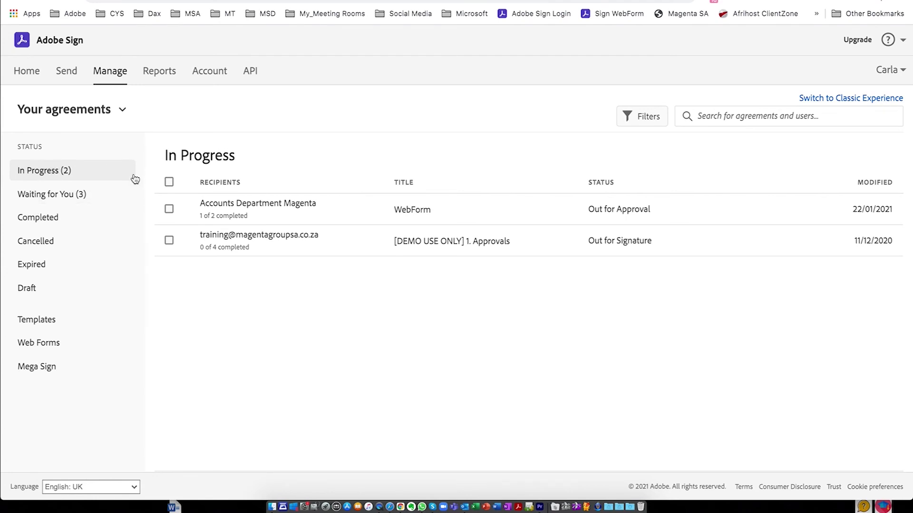
{"action": "left_click", "coordinate": [41, 198]}
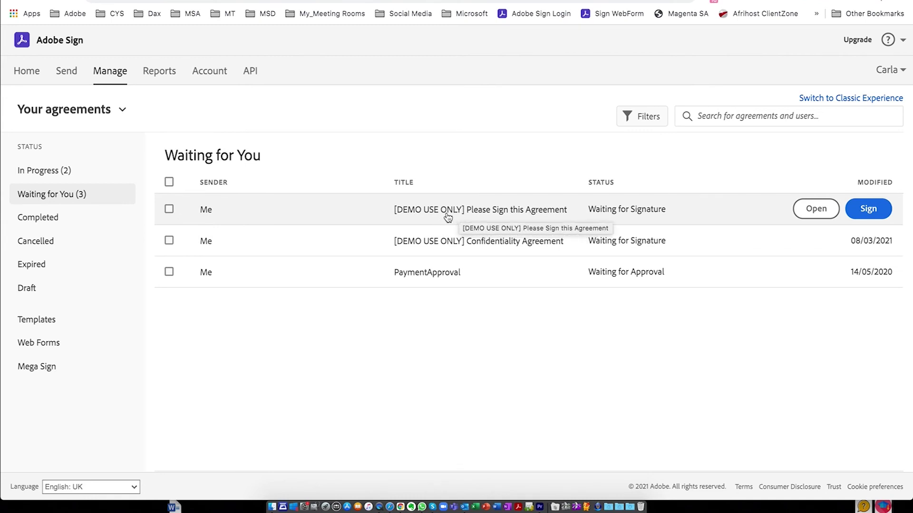
Step: Review the creation date, status, recipients and activity history of the "Please Sign this Agreement" entry waiting for signature
{"action": "left_click", "coordinate": [447, 217]}
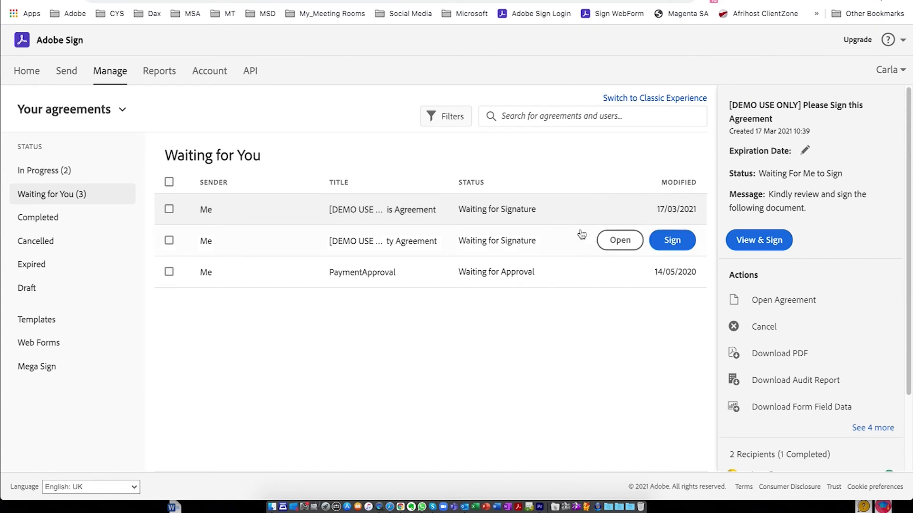
{"action": "left_click_drag", "start_coordinate": [755, 132], "coordinate": [821, 138]}
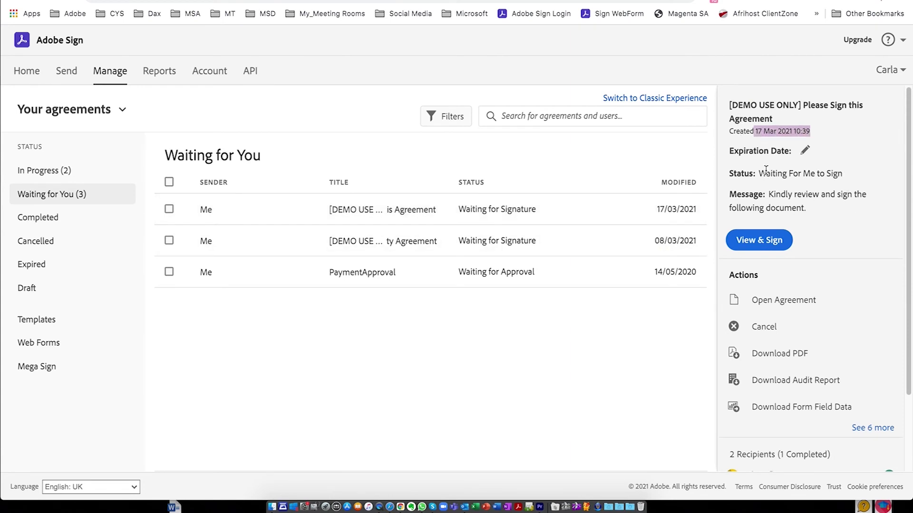
{"action": "left_click_drag", "start_coordinate": [758, 174], "coordinate": [845, 179]}
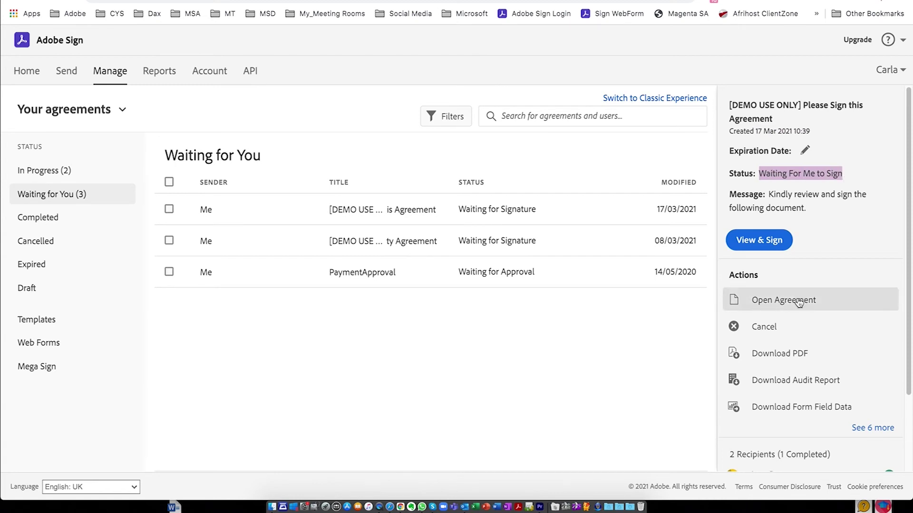
{"action": "scroll", "coordinate": [799, 301], "scroll_direction": "down", "scroll_amount": 3}
{"action": "mouse_move", "coordinate": [758, 386]}
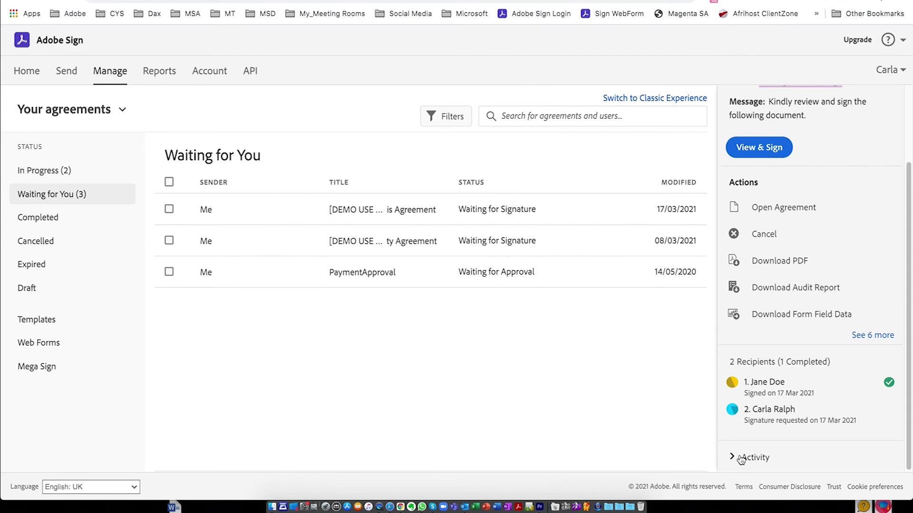
{"action": "left_click", "coordinate": [734, 459]}
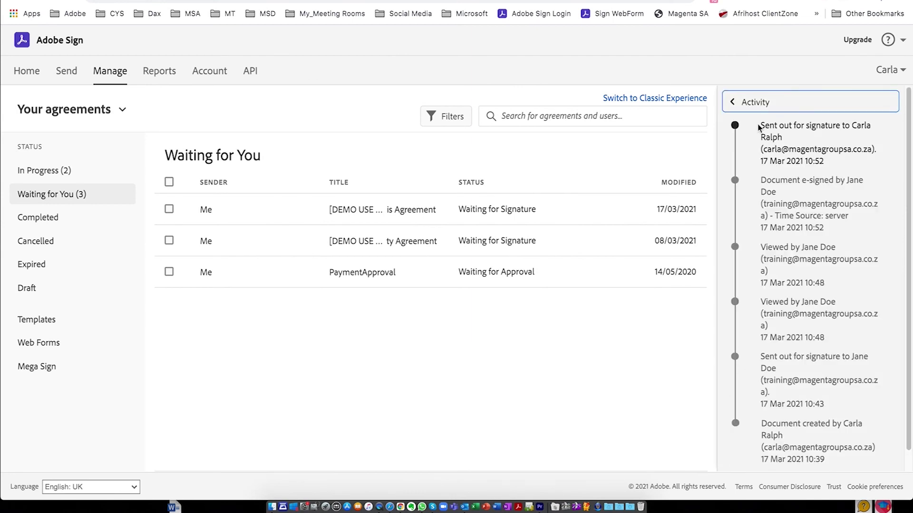
{"action": "scroll", "coordinate": [789, 407], "scroll_direction": "down", "scroll_amount": 2}
Step: Download the PDF and the audit report of the completed demo contract under the Completed status
{"action": "left_click", "coordinate": [45, 219]}
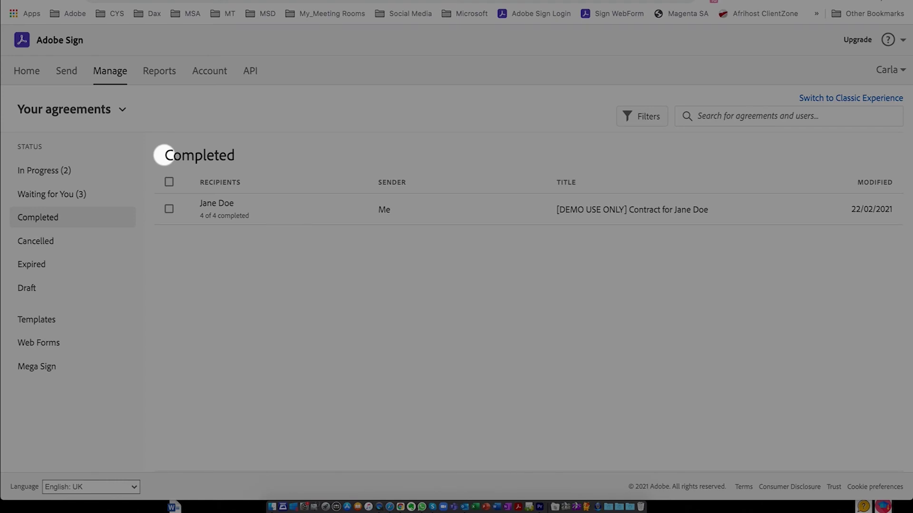
{"action": "mouse_move", "coordinate": [214, 215]}
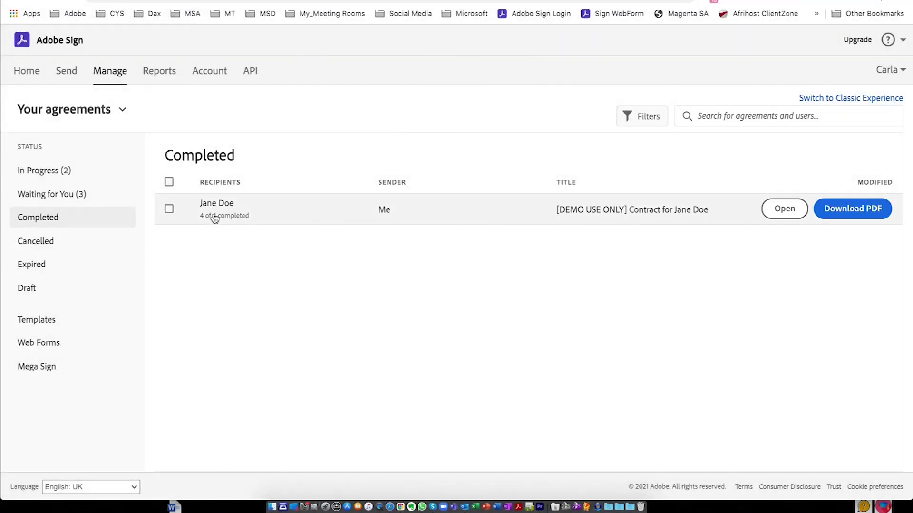
{"action": "left_click", "coordinate": [224, 215]}
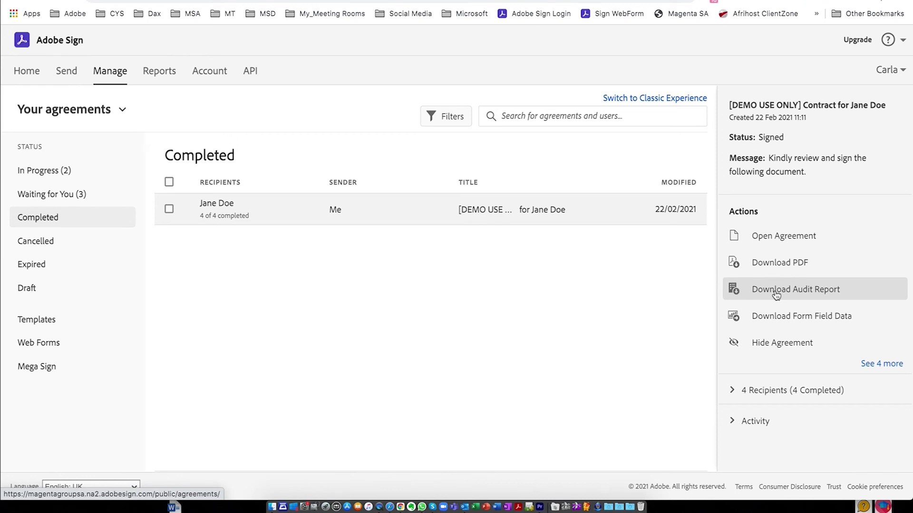
{"action": "left_click", "coordinate": [773, 267]}
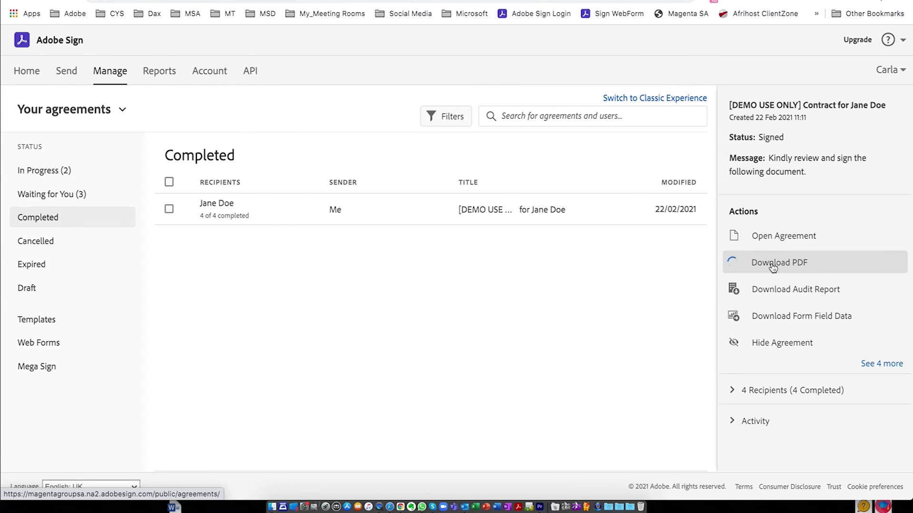
{"action": "left_click", "coordinate": [771, 292]}
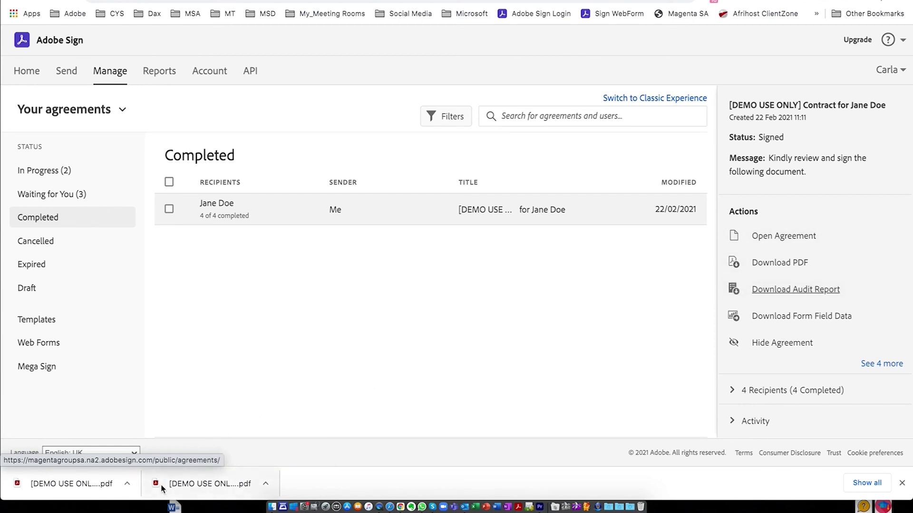
Step: Open the downloaded audit report and the downloaded signed contract in Acrobat
{"action": "left_click", "coordinate": [212, 484]}
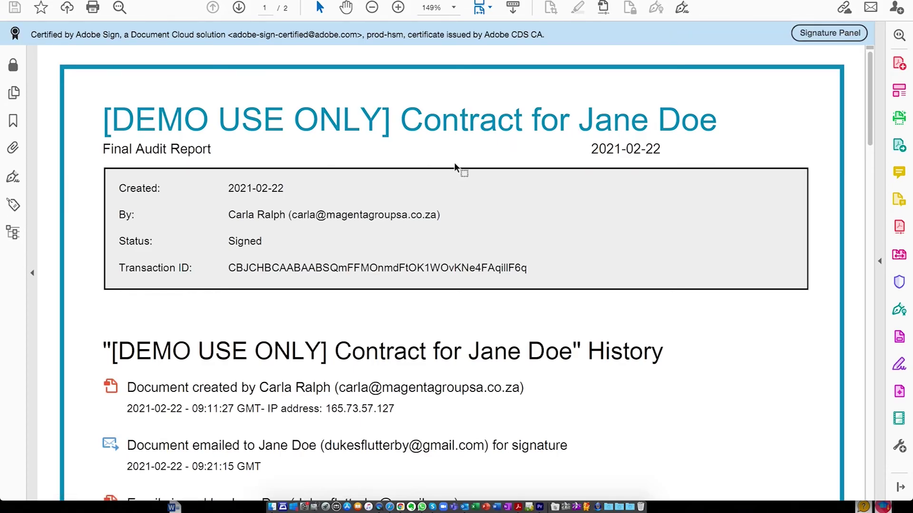
{"action": "left_click", "coordinate": [399, 508]}
{"action": "left_click", "coordinate": [62, 486]}
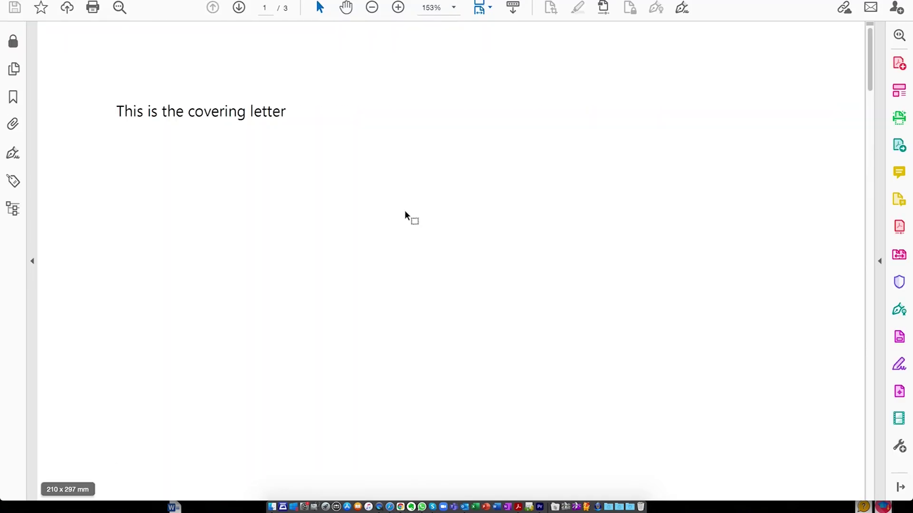
Step: Read through the signed contract and examine the signatures, signer details and approval stamp on its last page
{"action": "scroll", "coordinate": [325, 235], "scroll_direction": "down", "scroll_amount": 10}
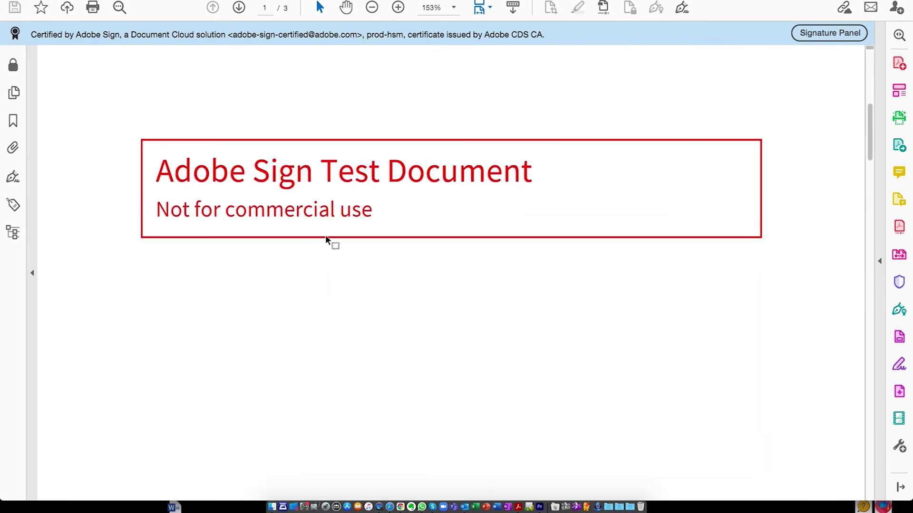
{"action": "scroll", "coordinate": [325, 236], "scroll_direction": "down", "scroll_amount": 15}
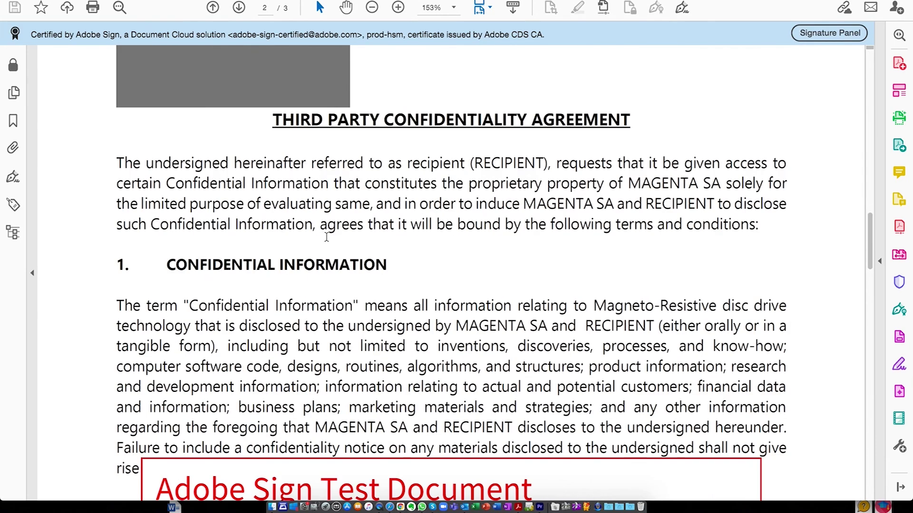
{"action": "scroll", "coordinate": [326, 236], "scroll_direction": "down", "scroll_amount": 20}
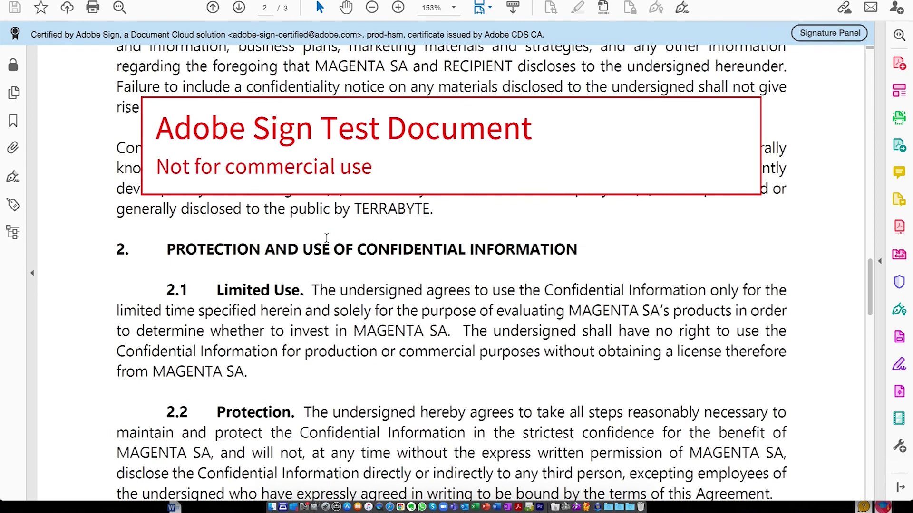
{"action": "scroll", "coordinate": [326, 239], "scroll_direction": "up", "scroll_amount": 5}
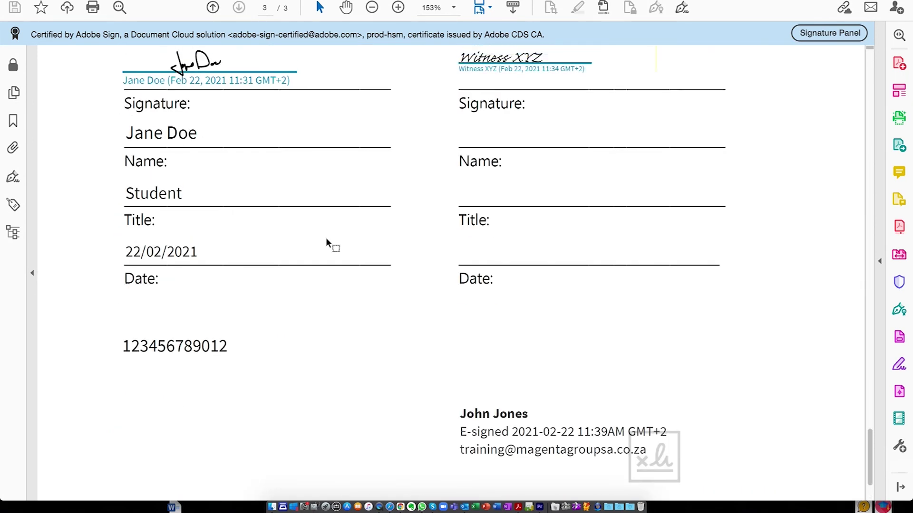
{"action": "scroll", "coordinate": [326, 239], "scroll_direction": "up", "scroll_amount": 2}
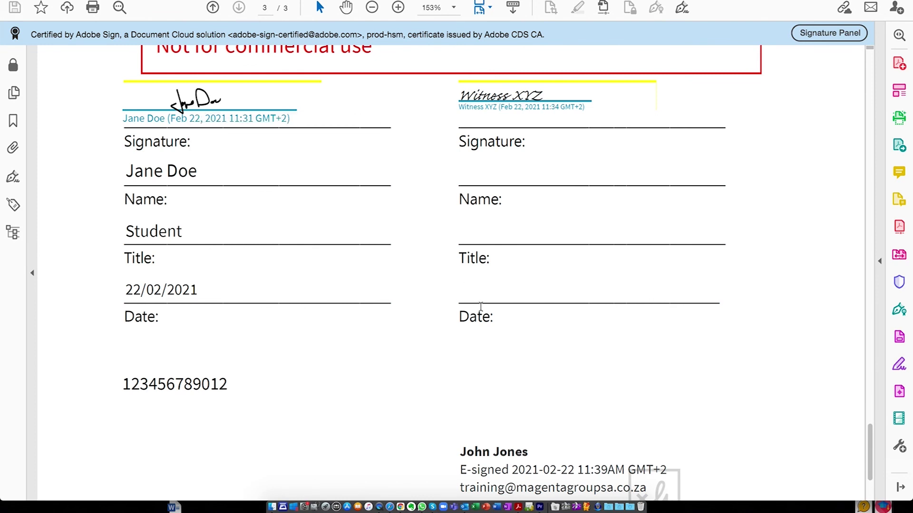
{"action": "scroll", "coordinate": [479, 305], "scroll_direction": "down", "scroll_amount": 5}
{"action": "scroll", "coordinate": [480, 306], "scroll_direction": "down", "scroll_amount": 1}
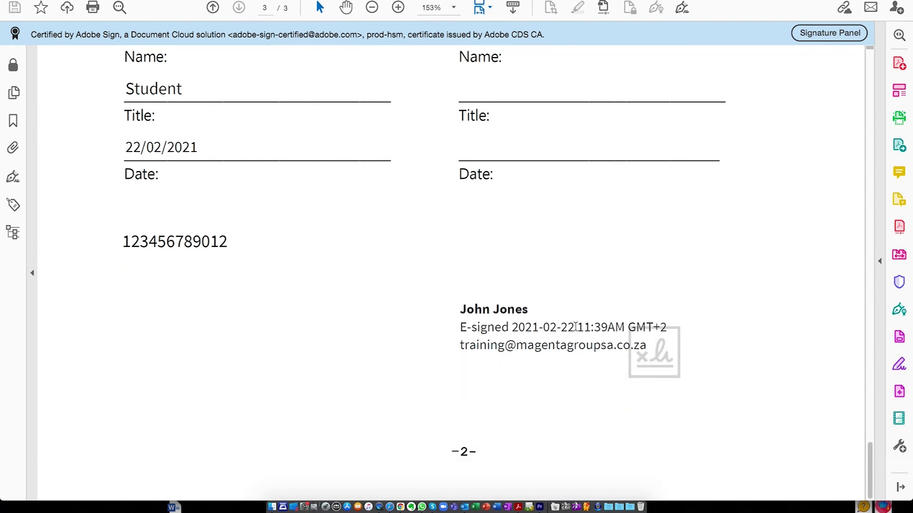
{"action": "scroll", "coordinate": [499, 333], "scroll_direction": "up", "scroll_amount": 15}
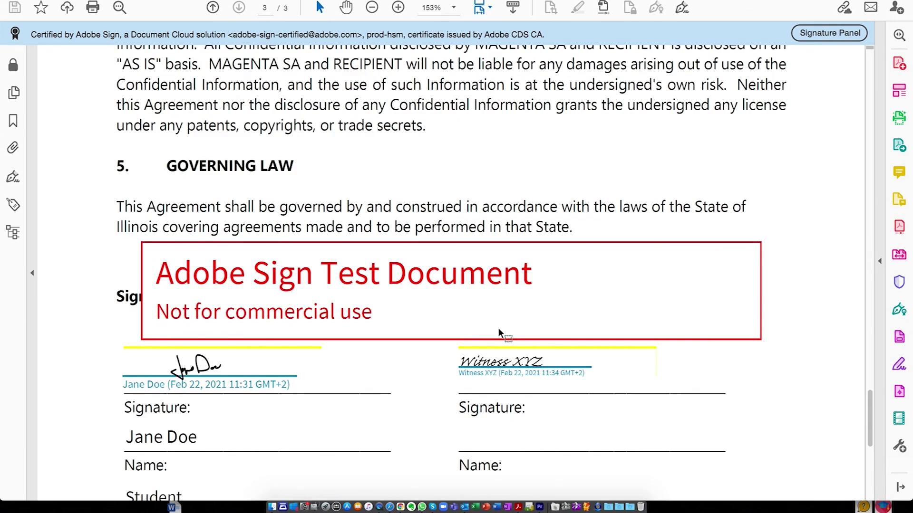
{"action": "scroll", "coordinate": [499, 331], "scroll_direction": "down", "scroll_amount": 2}
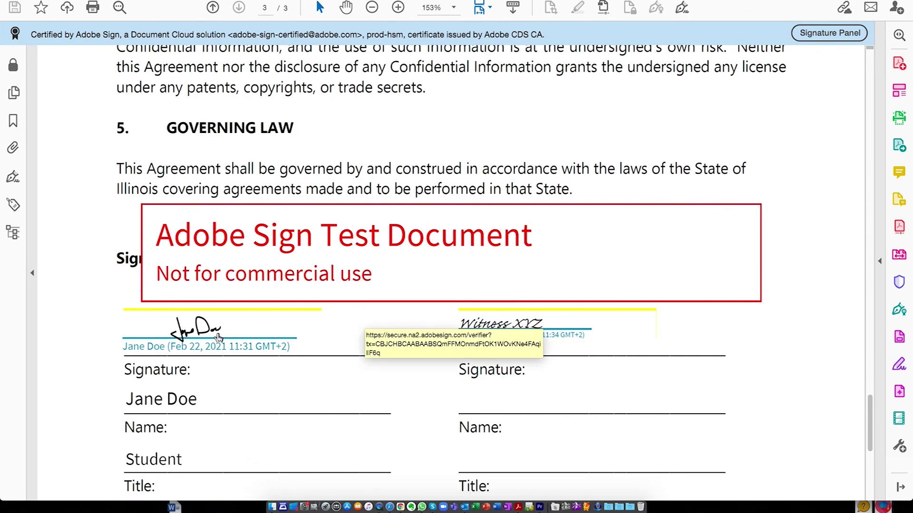
Step: Verify the contract's transaction online from the first signer's signature, and return to the signed contract in Acrobat
{"action": "left_click", "coordinate": [185, 339]}
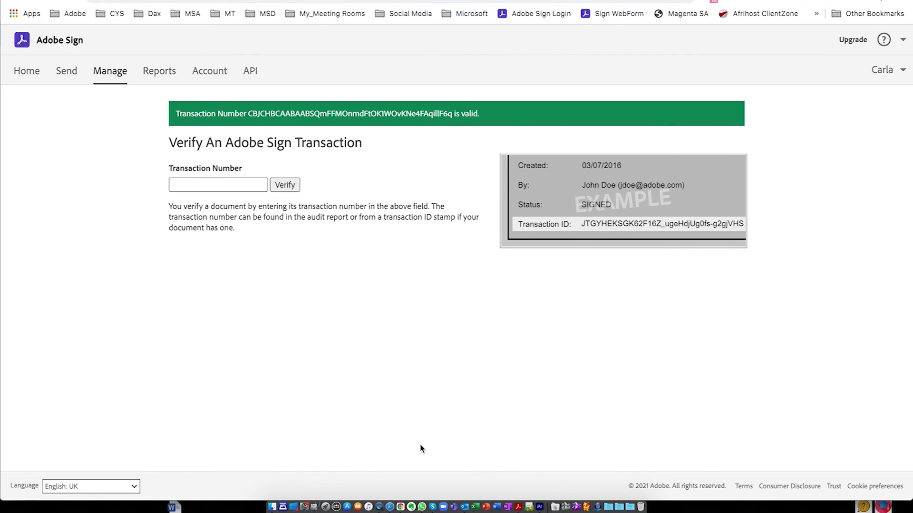
{"action": "left_click", "coordinate": [518, 507]}
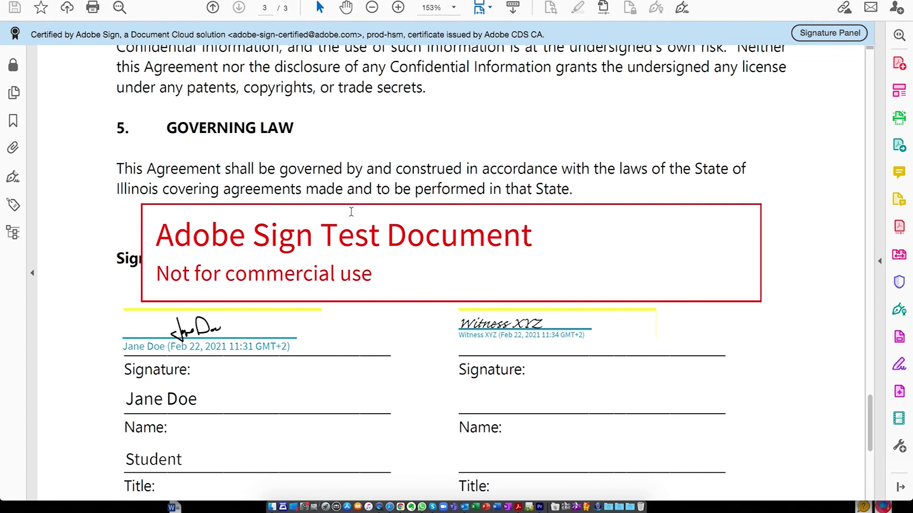
{"action": "scroll", "coordinate": [351, 211], "scroll_direction": "up", "scroll_amount": 3}
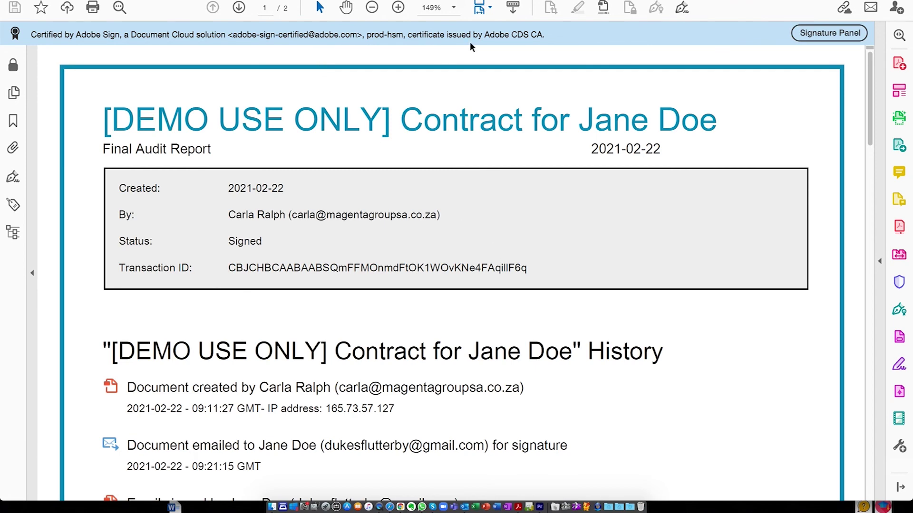
Step: Inspect the Adobe Sign certification details in the audit report's signature information, and close them
{"action": "left_click", "coordinate": [829, 33]}
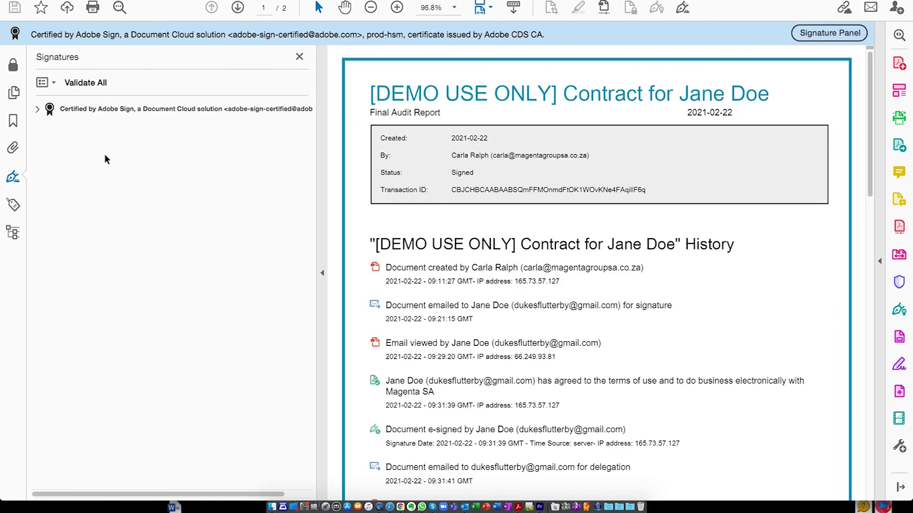
{"action": "left_click", "coordinate": [37, 110]}
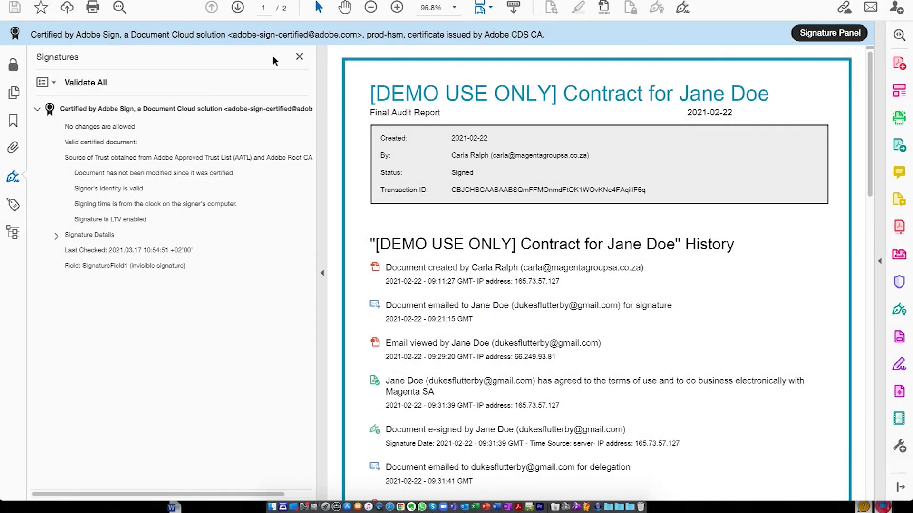
{"action": "left_click", "coordinate": [299, 57]}
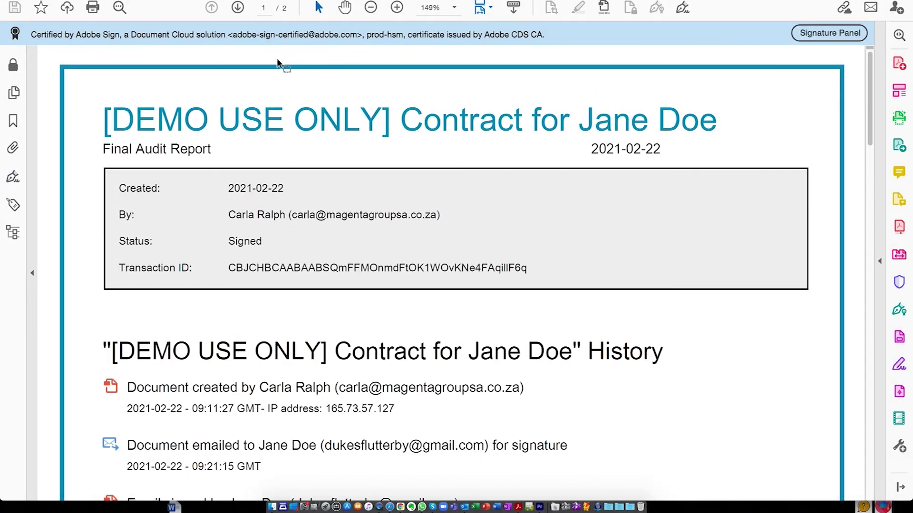
Step: Examine the audit report's event history from document creation through consent, delegation, signing and approval to completion
{"action": "scroll", "coordinate": [296, 233], "scroll_direction": "down", "scroll_amount": 3}
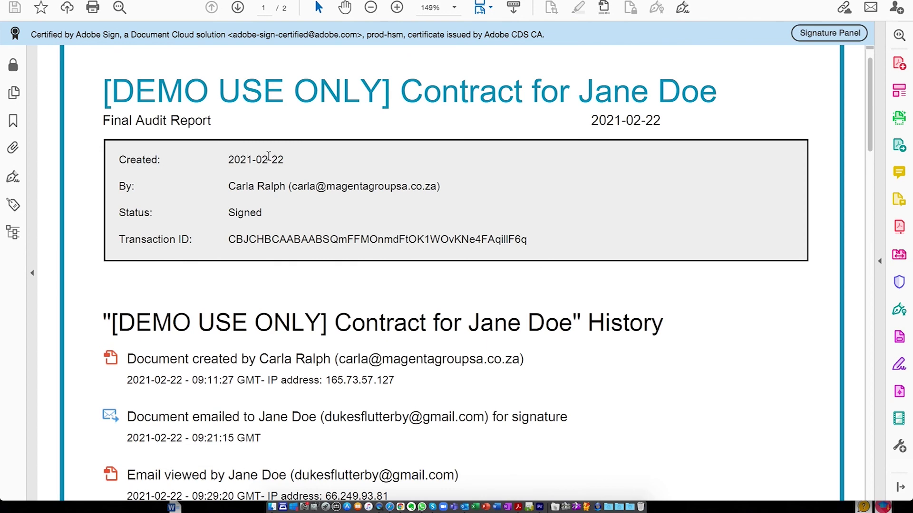
{"action": "scroll", "coordinate": [325, 205], "scroll_direction": "down", "scroll_amount": 4}
{"action": "scroll", "coordinate": [314, 209], "scroll_direction": "down", "scroll_amount": 2}
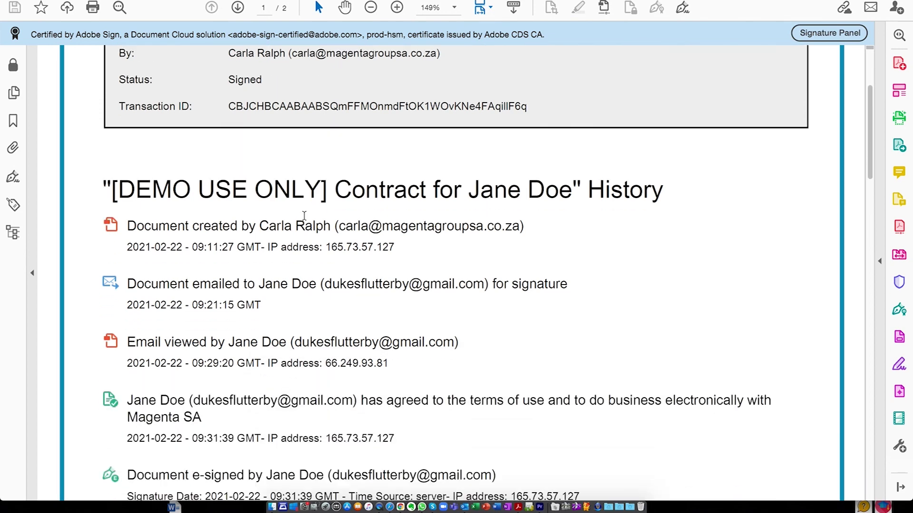
{"action": "scroll", "coordinate": [416, 307], "scroll_direction": "down", "scroll_amount": 3}
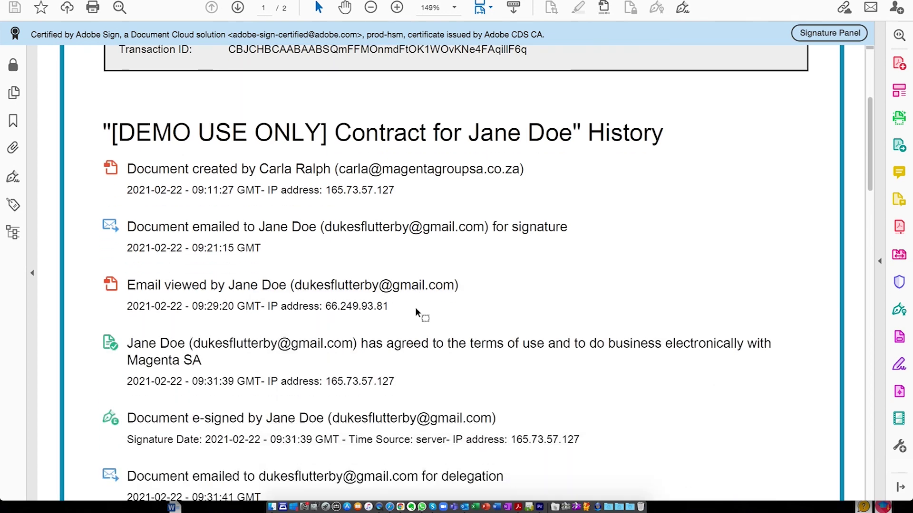
{"action": "left_click_drag", "start_coordinate": [384, 345], "coordinate": [743, 344]}
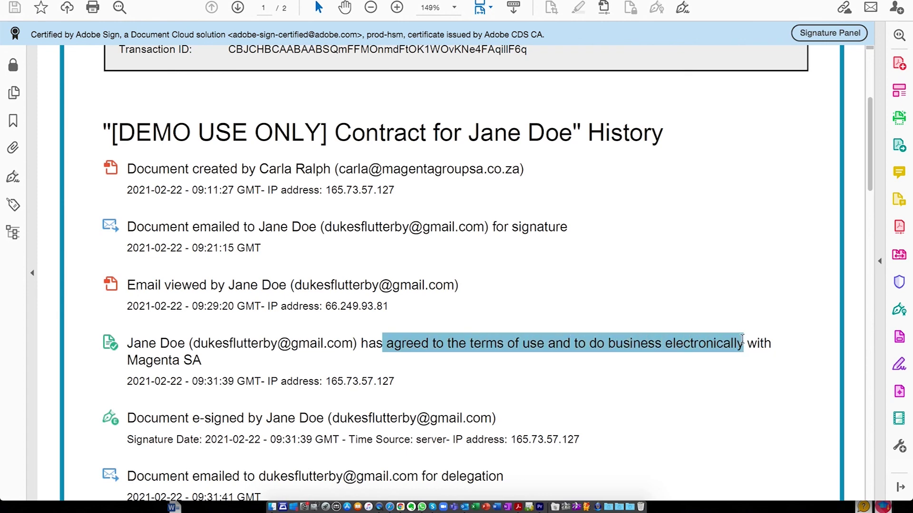
{"action": "scroll", "coordinate": [444, 328], "scroll_direction": "down", "scroll_amount": 4}
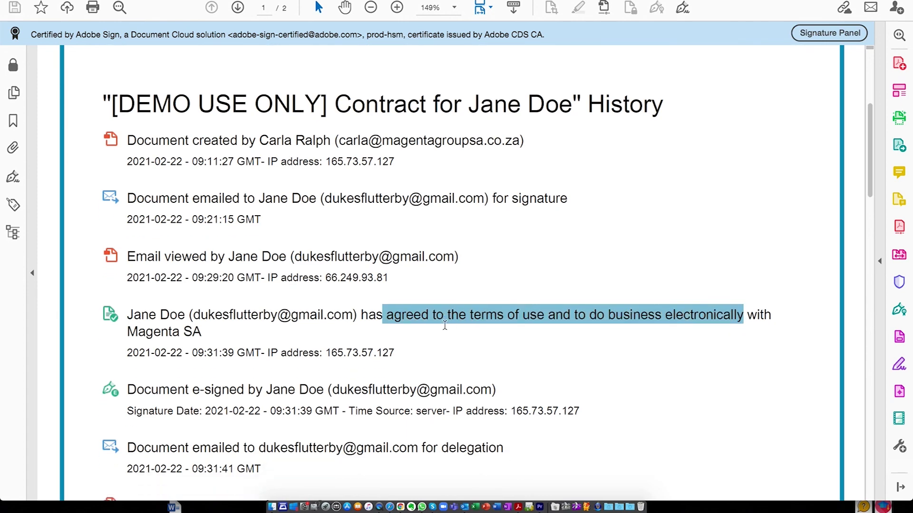
{"action": "scroll", "coordinate": [445, 328], "scroll_direction": "down", "scroll_amount": 10}
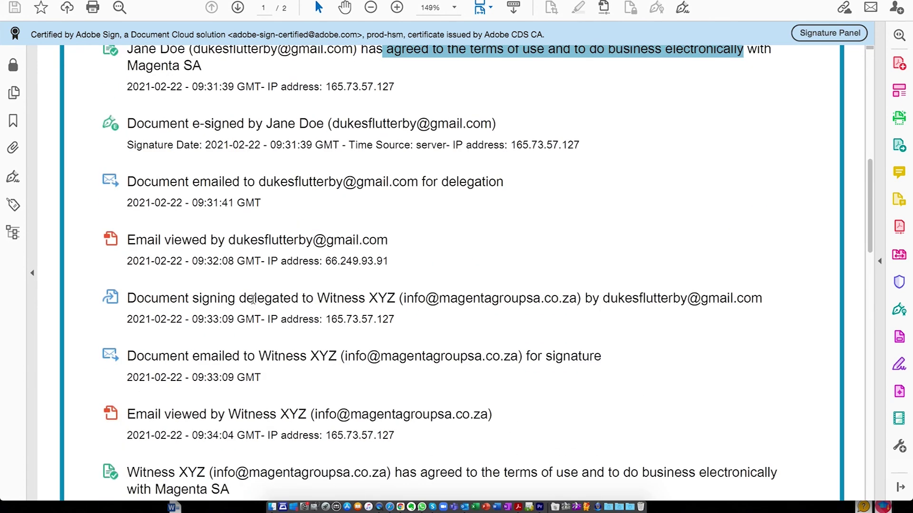
{"action": "left_click_drag", "start_coordinate": [239, 298], "coordinate": [407, 296]}
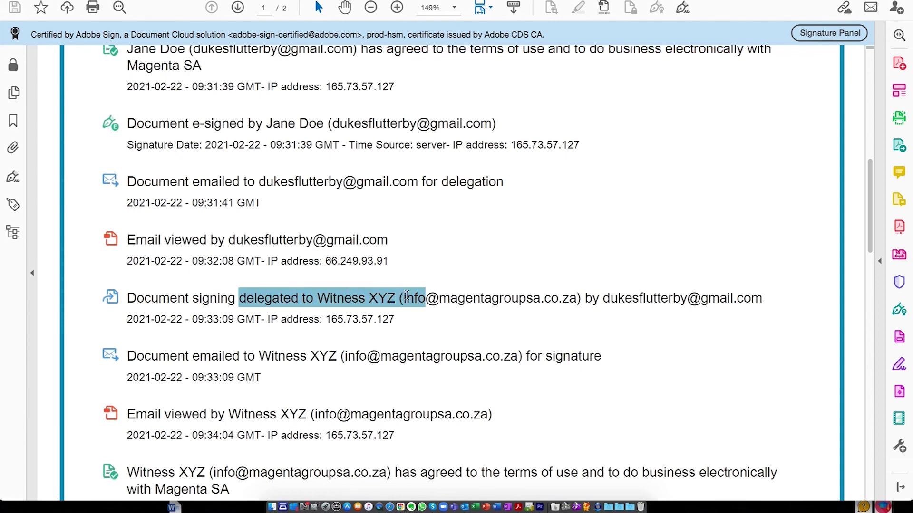
{"action": "scroll", "coordinate": [406, 297], "scroll_direction": "down", "scroll_amount": 4}
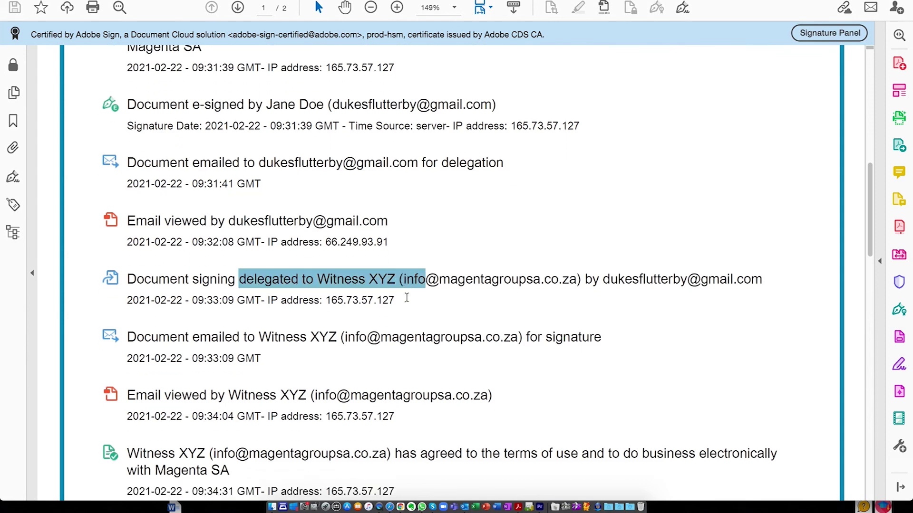
{"action": "scroll", "coordinate": [406, 302], "scroll_direction": "down", "scroll_amount": 20}
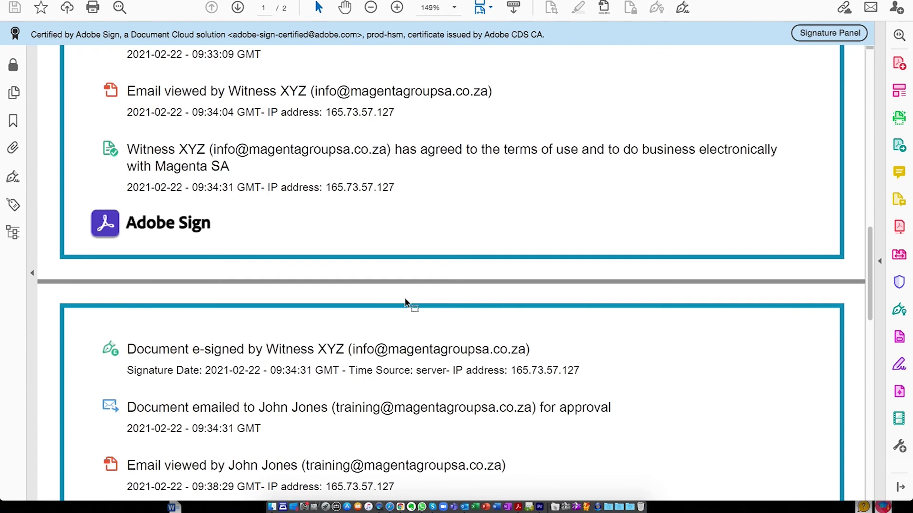
{"action": "scroll", "coordinate": [404, 298], "scroll_direction": "down", "scroll_amount": 7}
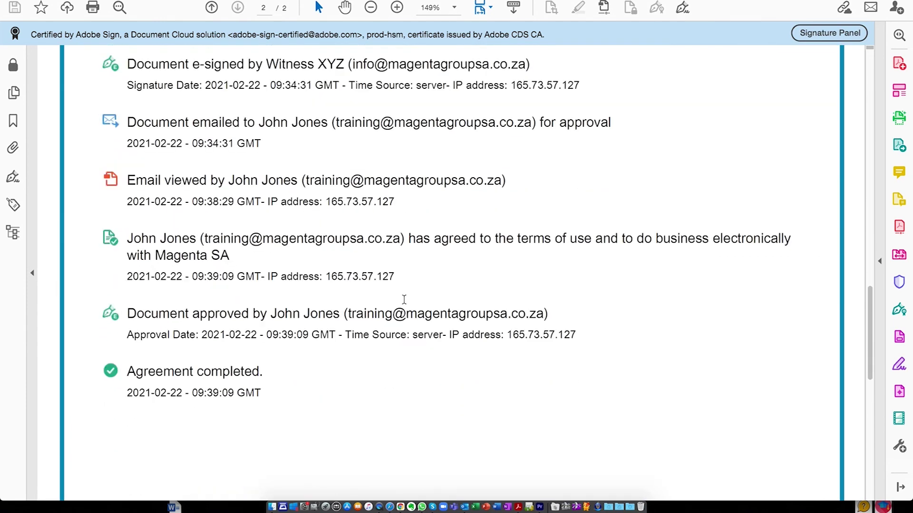